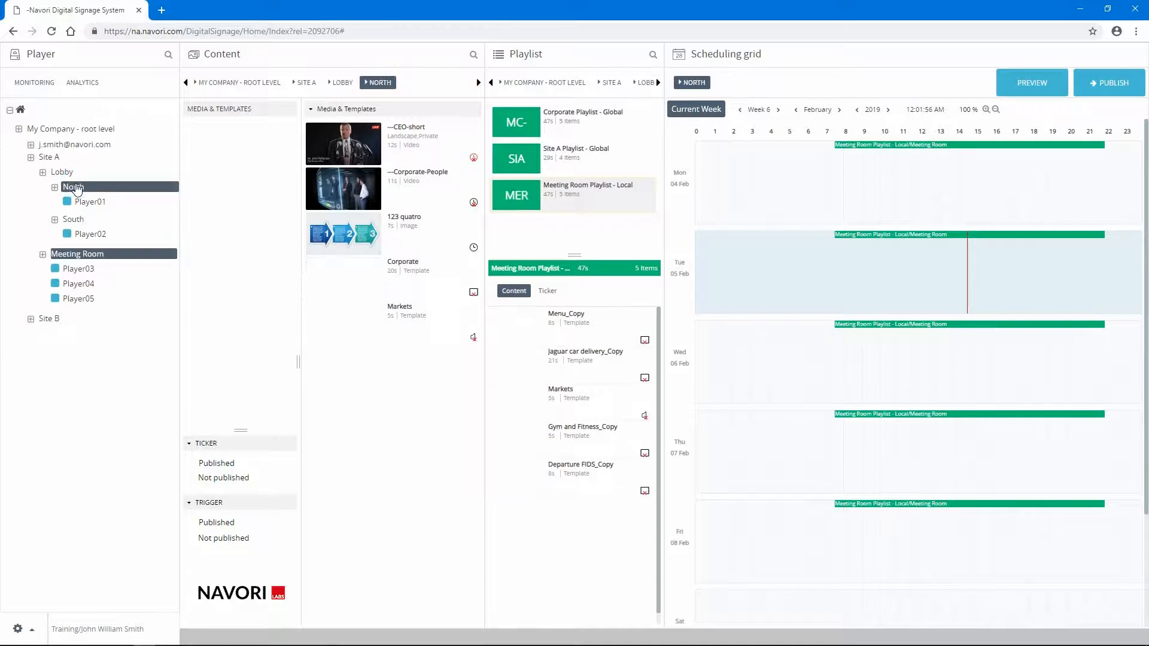
# - Browse the media and templates stored for the Site A group and the My Company root level
pyautogui.click(49, 157)
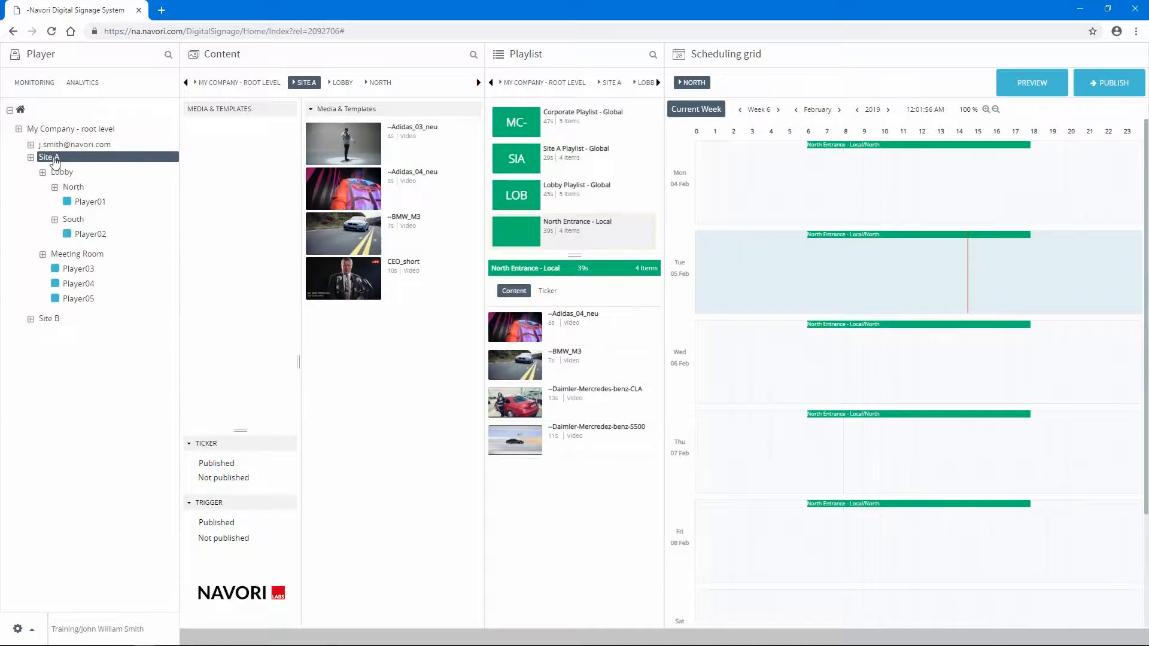
pyautogui.click(69, 130)
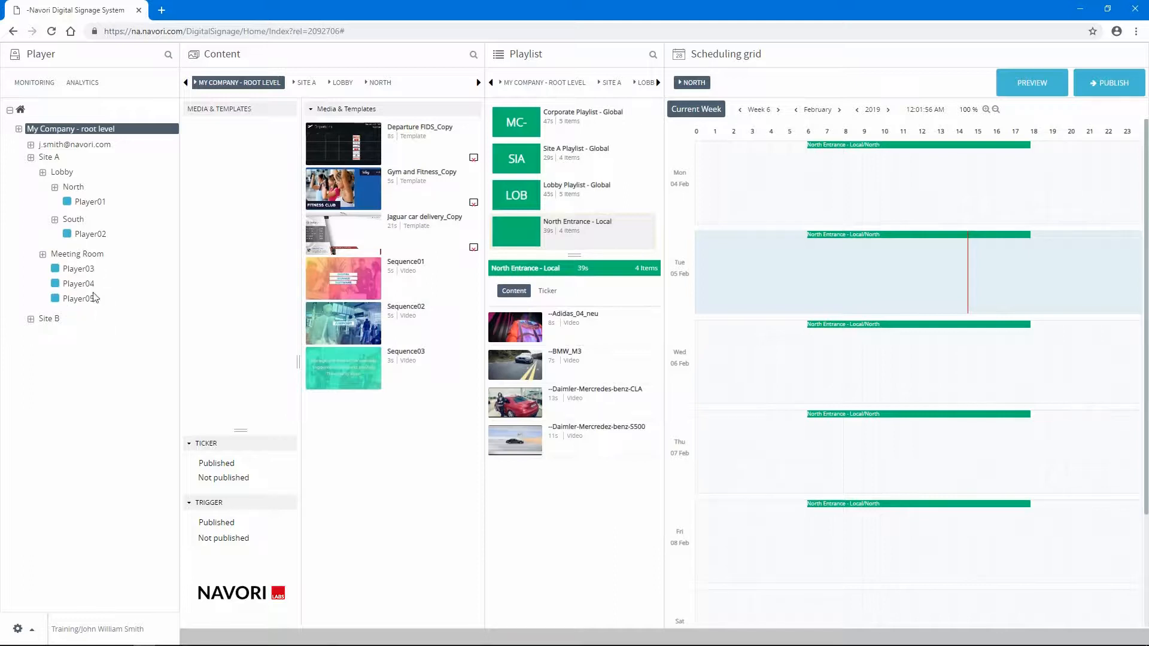
# - Add the Sequence01 video from the company root level to the end of the Meeting Room local playlist
pyautogui.click(85, 255)
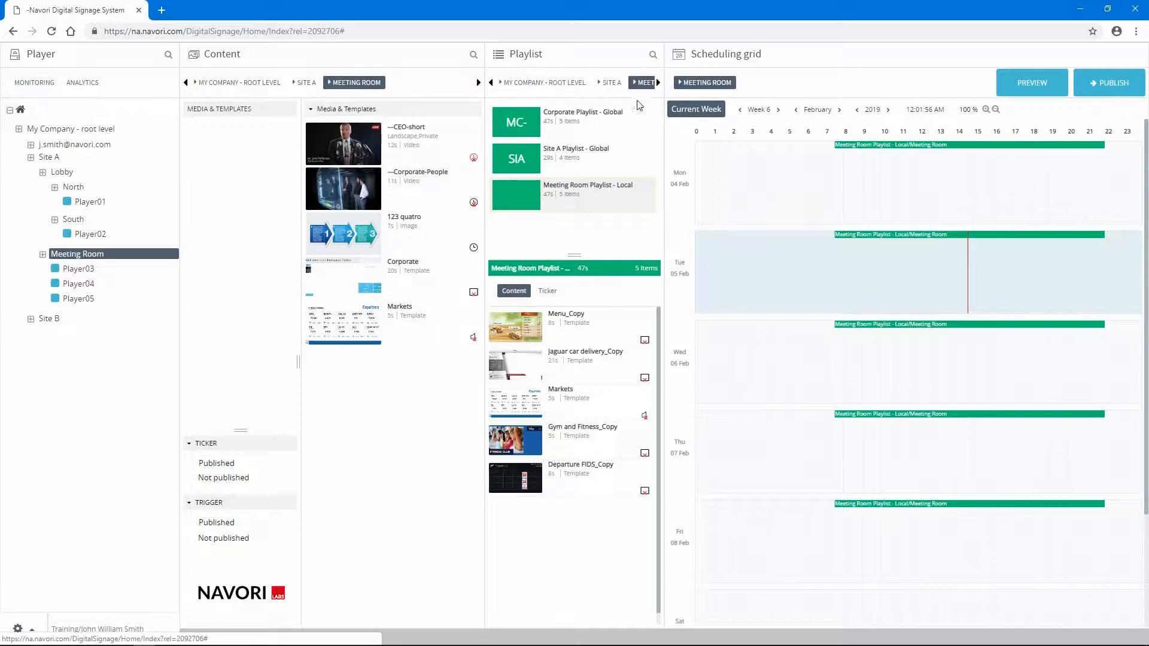
pyautogui.click(657, 83)
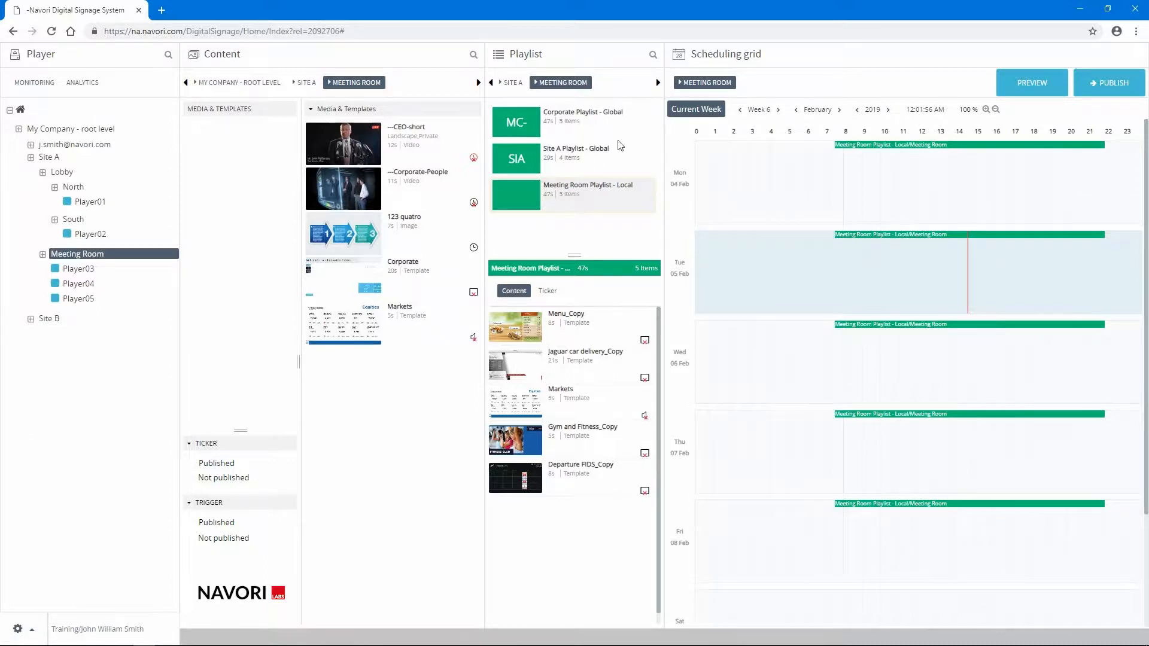
pyautogui.click(50, 158)
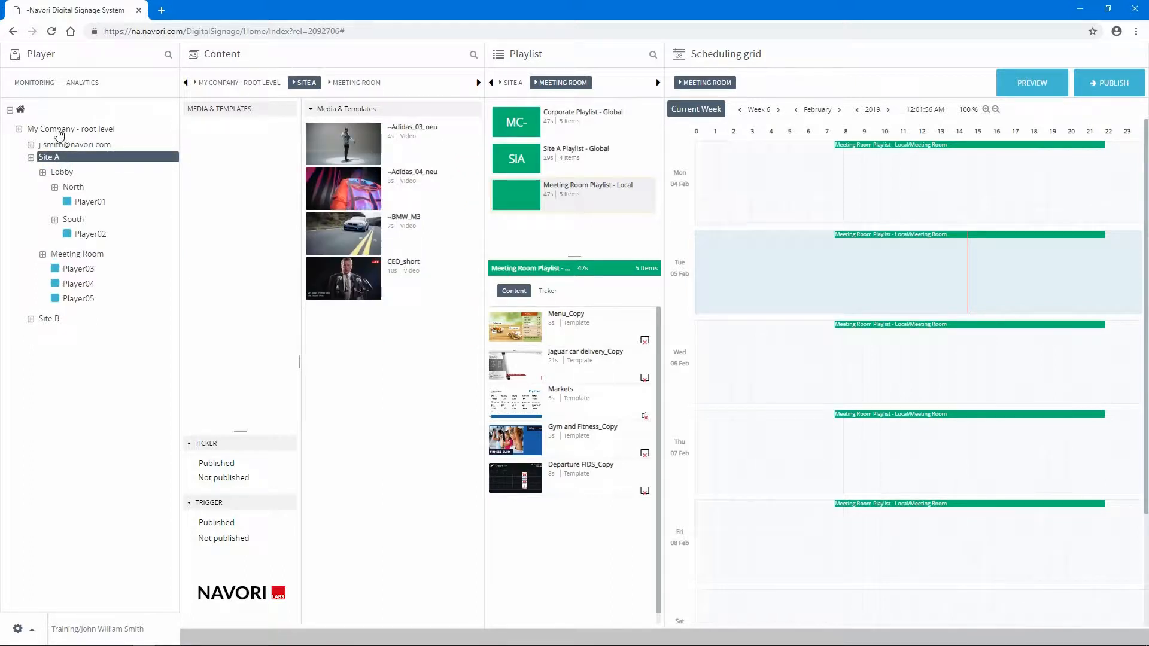
pyautogui.click(57, 129)
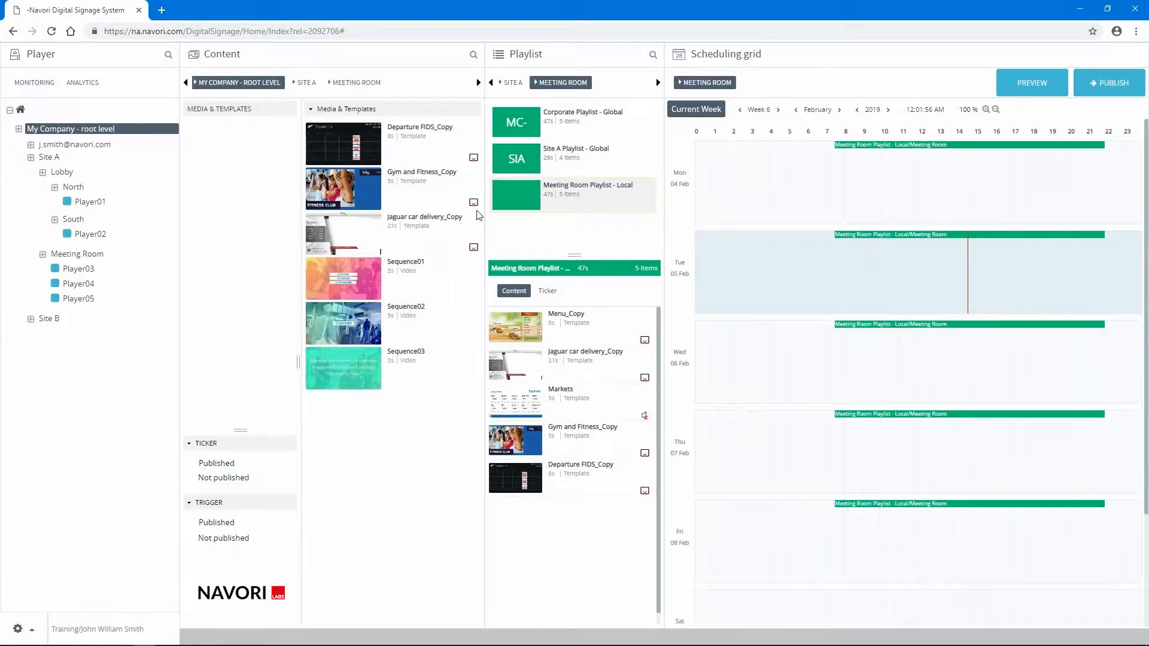
pyautogui.moveTo(338, 286); pyautogui.dragTo(537, 540)
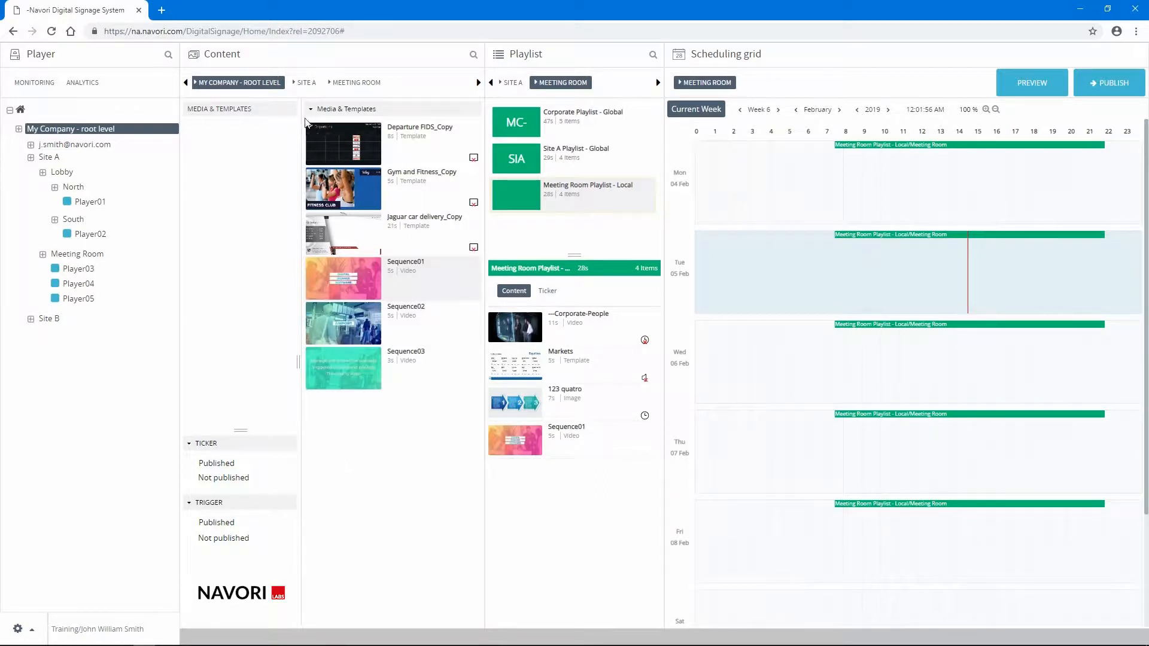
# - Create a content folder named My Project under the Meeting Room group's Media & Templates
pyautogui.click(305, 84)
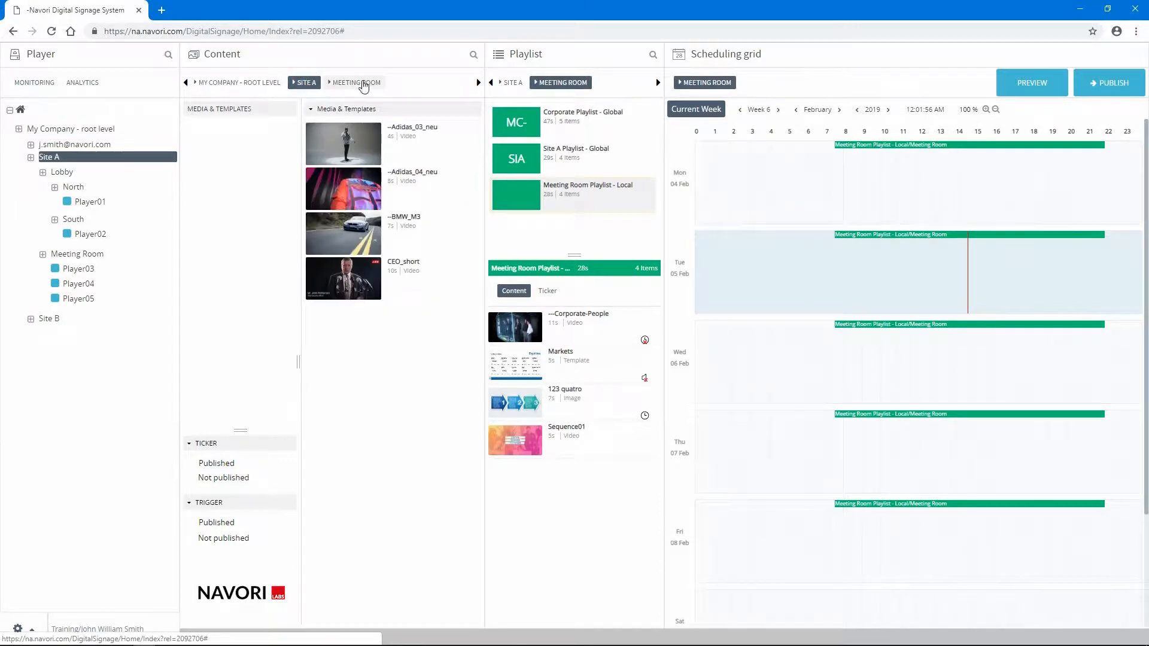
pyautogui.click(359, 83)
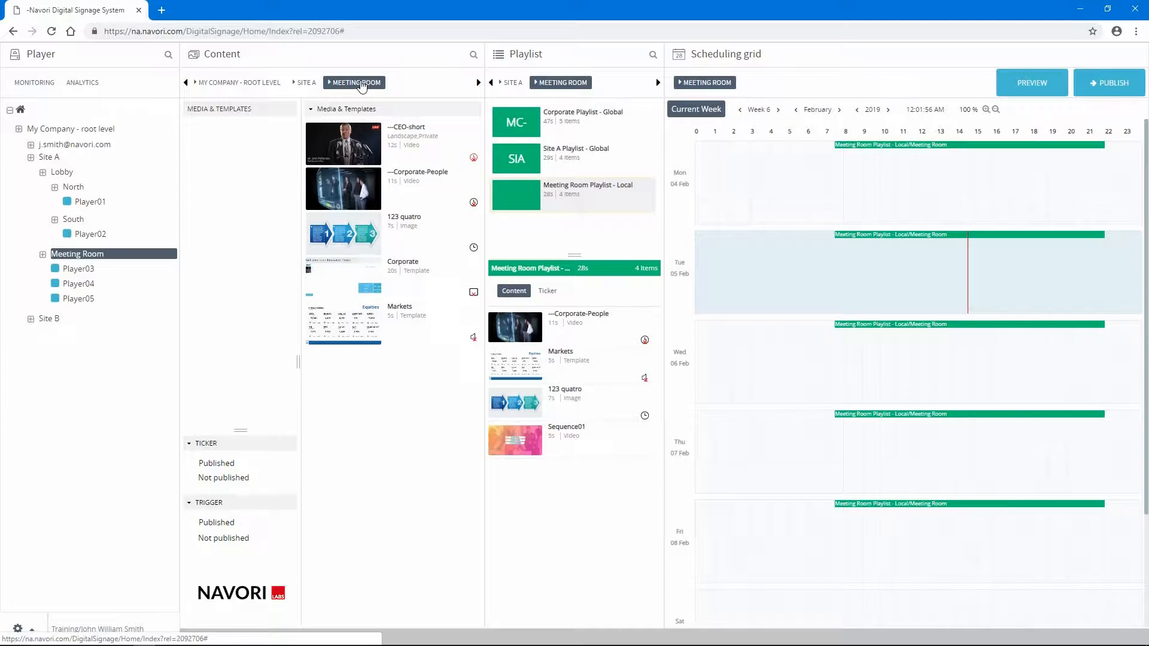
pyautogui.rightClick(234, 116)
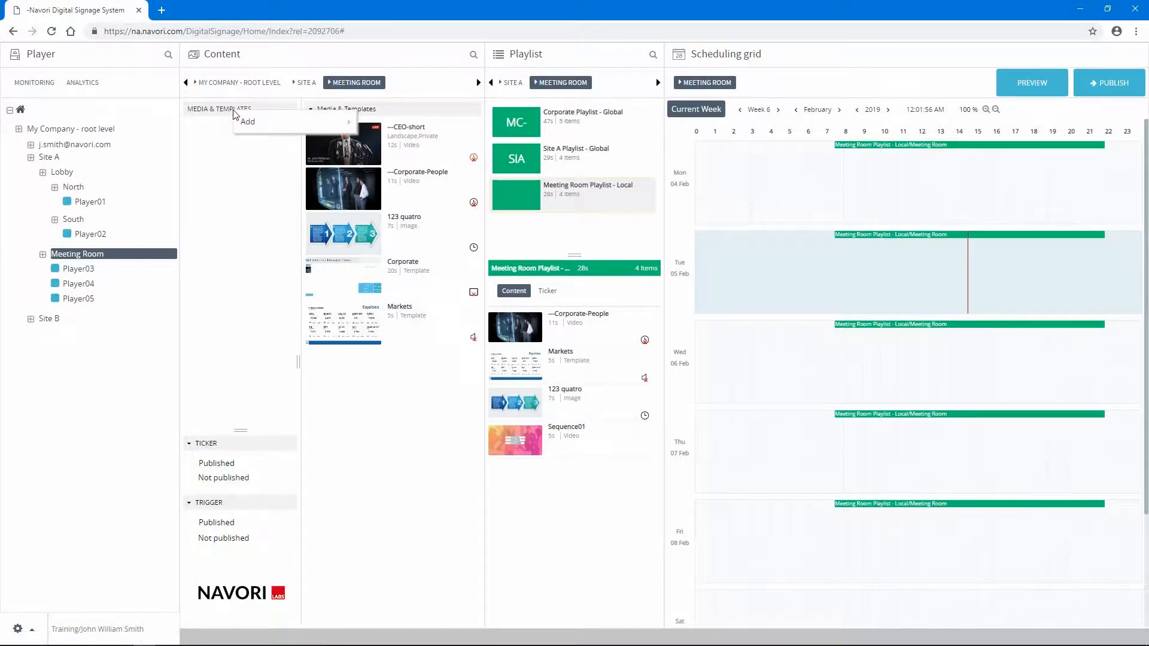
pyautogui.moveTo(239, 119)
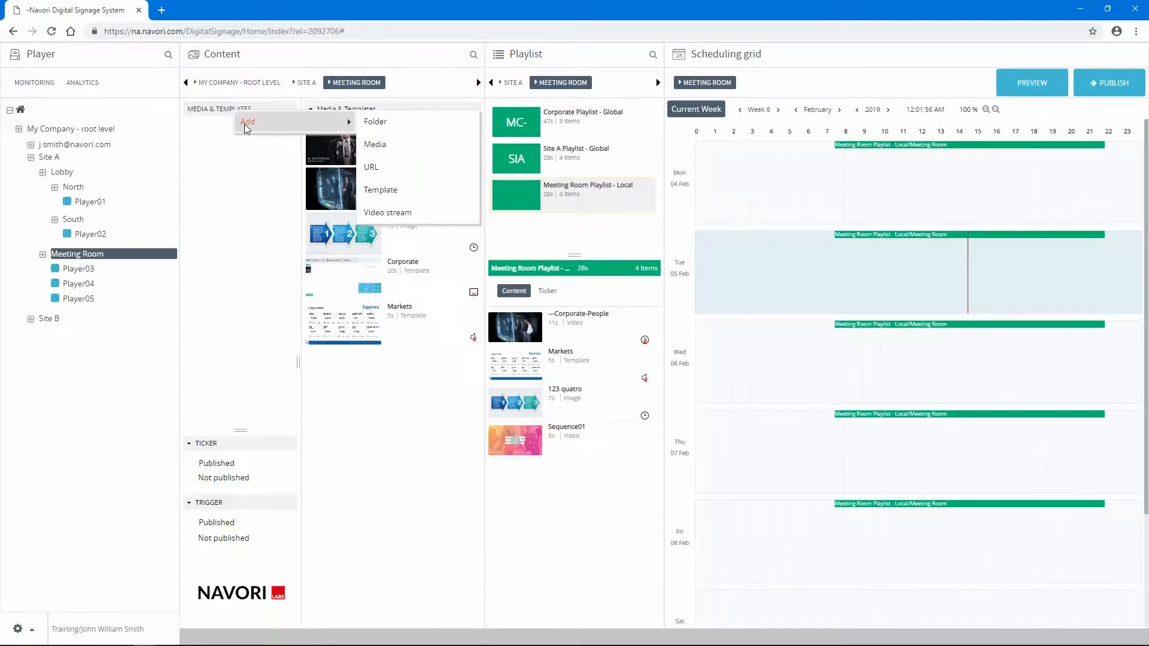
pyautogui.click(374, 126)
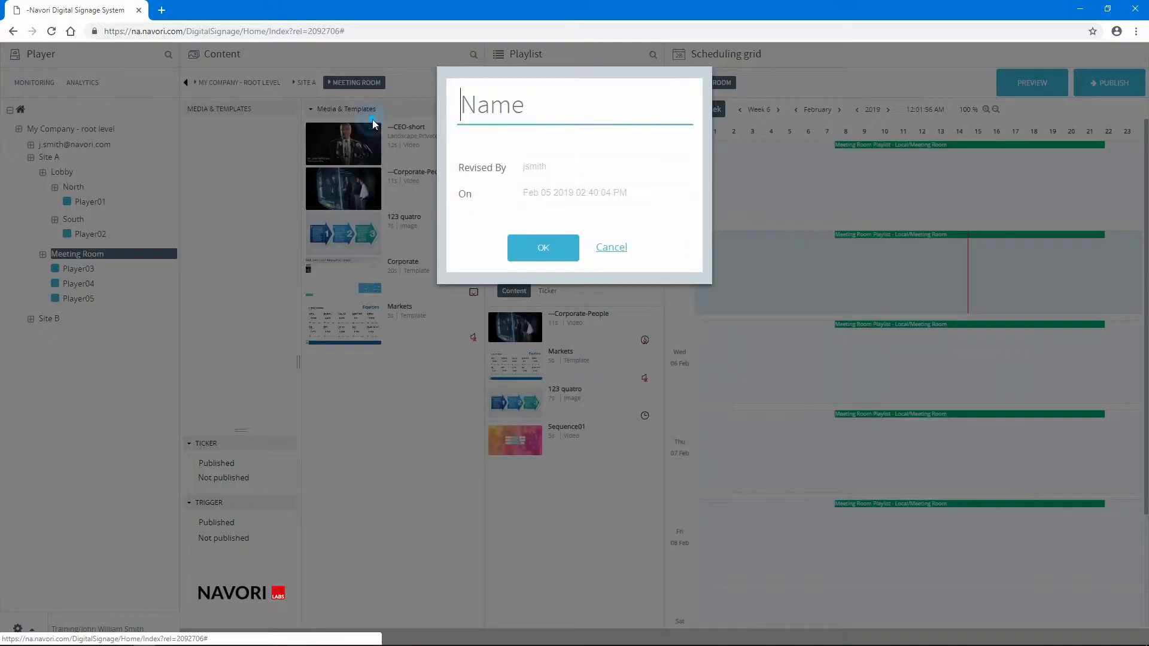
pyautogui.write('Mu')
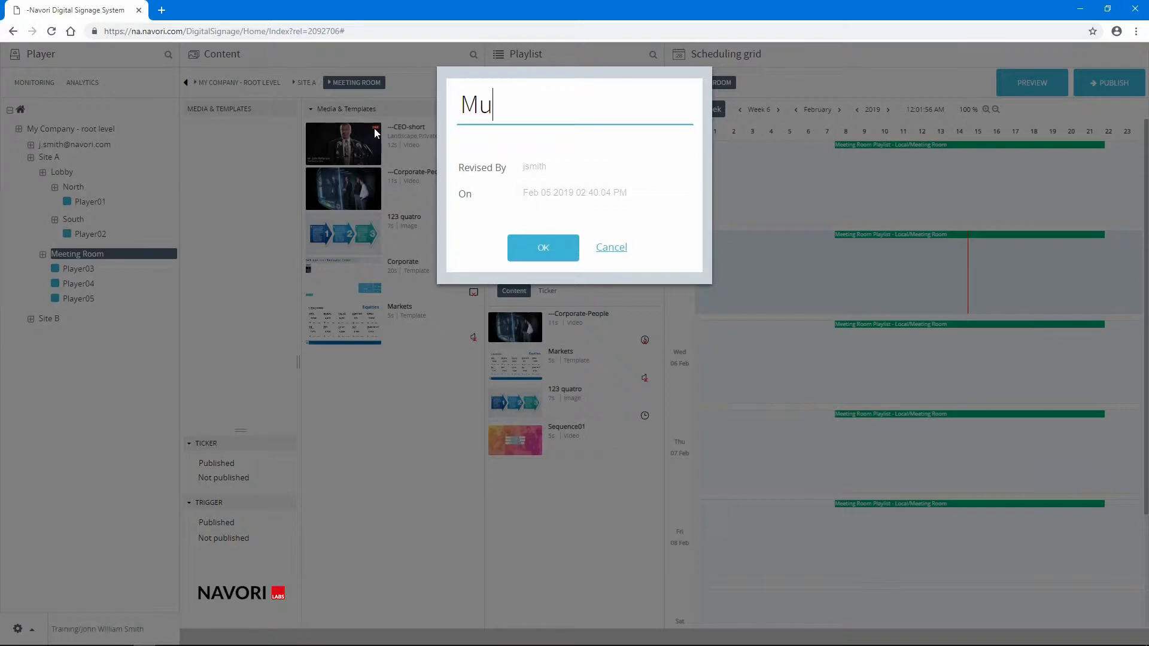
pyautogui.press('BackSpace')
pyautogui.write('y Project')
pyautogui.click(519, 254)
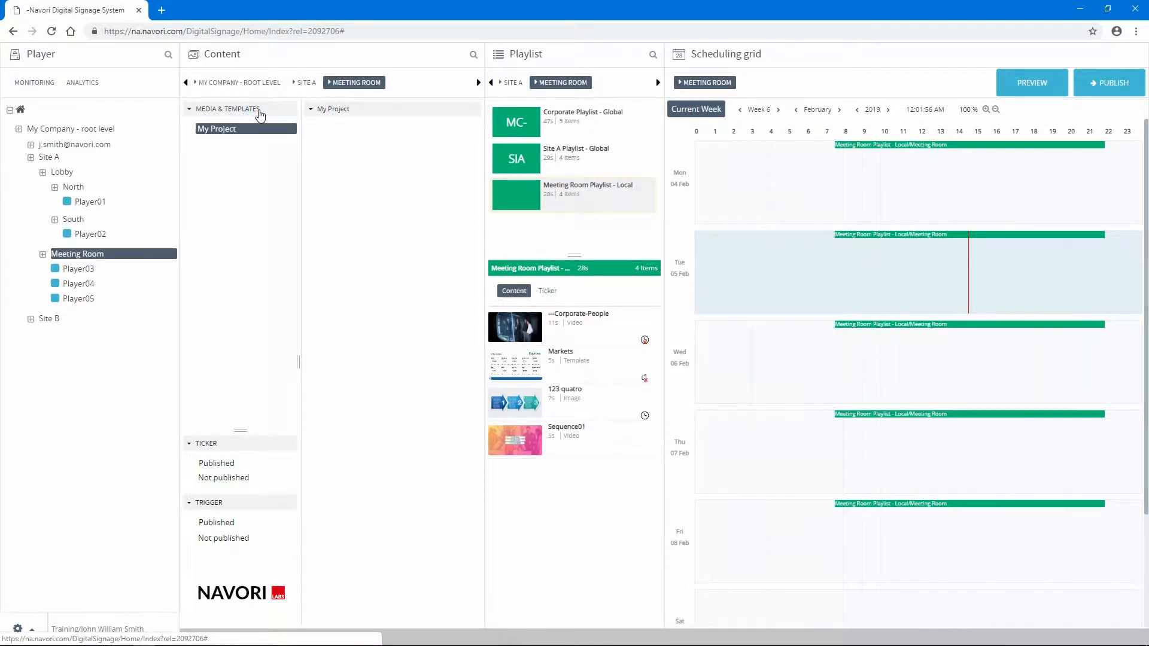
# - Move the CEO-short video into the My Project folder and paste a copy of the Corporate-People video there
pyautogui.click(259, 114)
pyautogui.moveTo(358, 145); pyautogui.dragTo(244, 133)
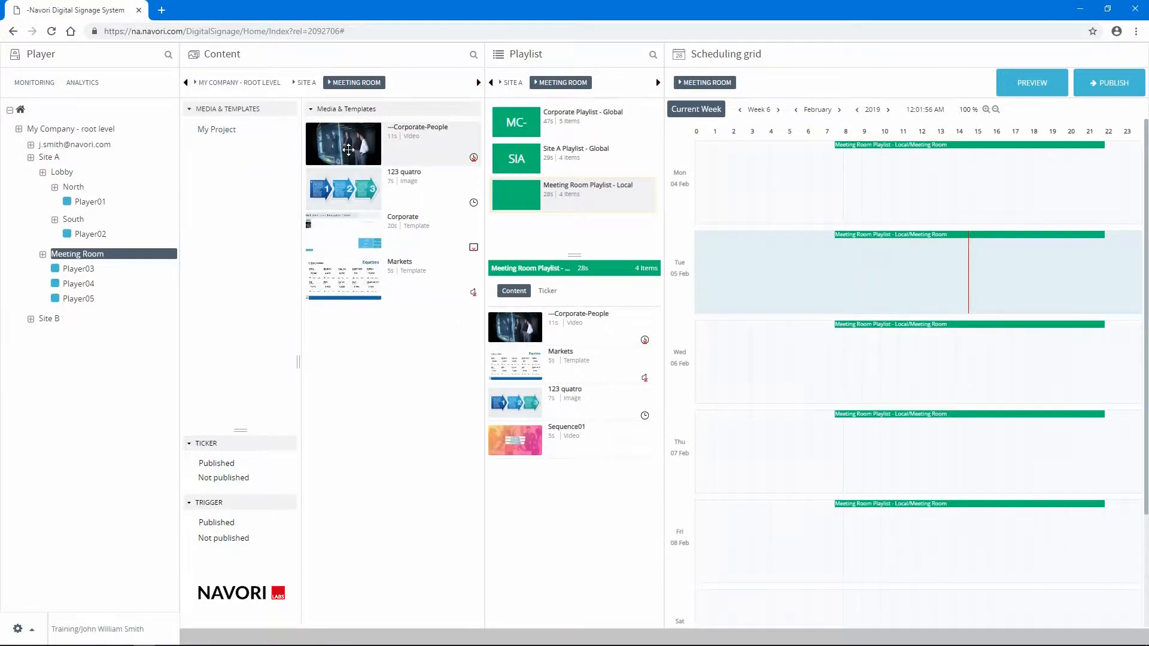
pyautogui.rightClick(348, 149)
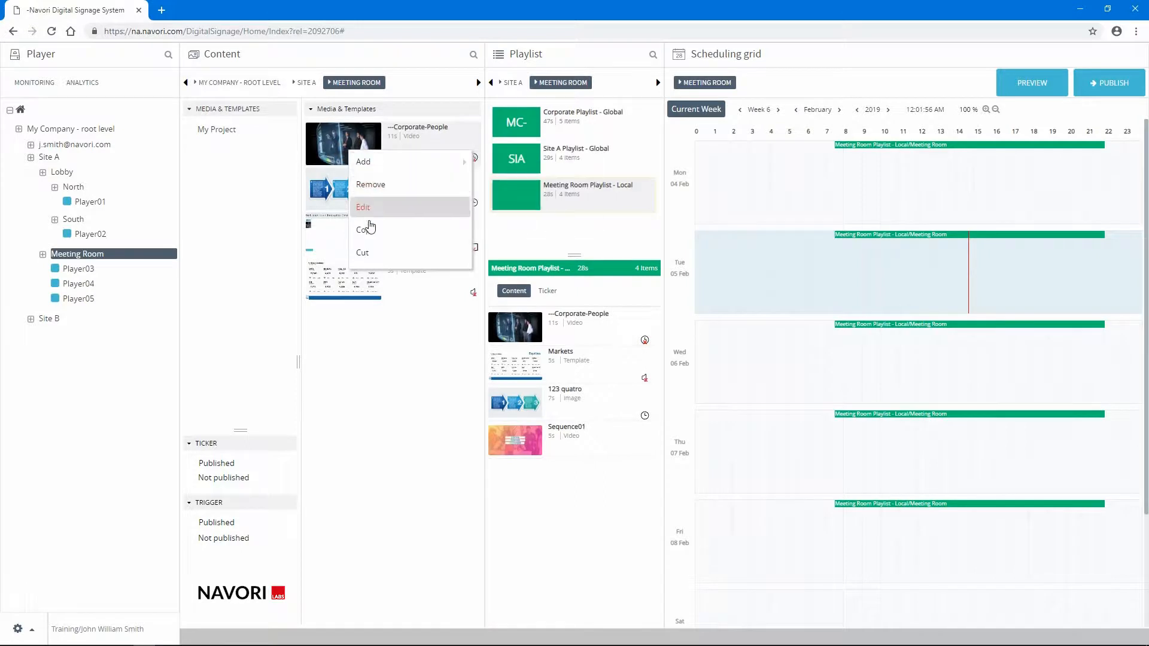
pyautogui.click(369, 231)
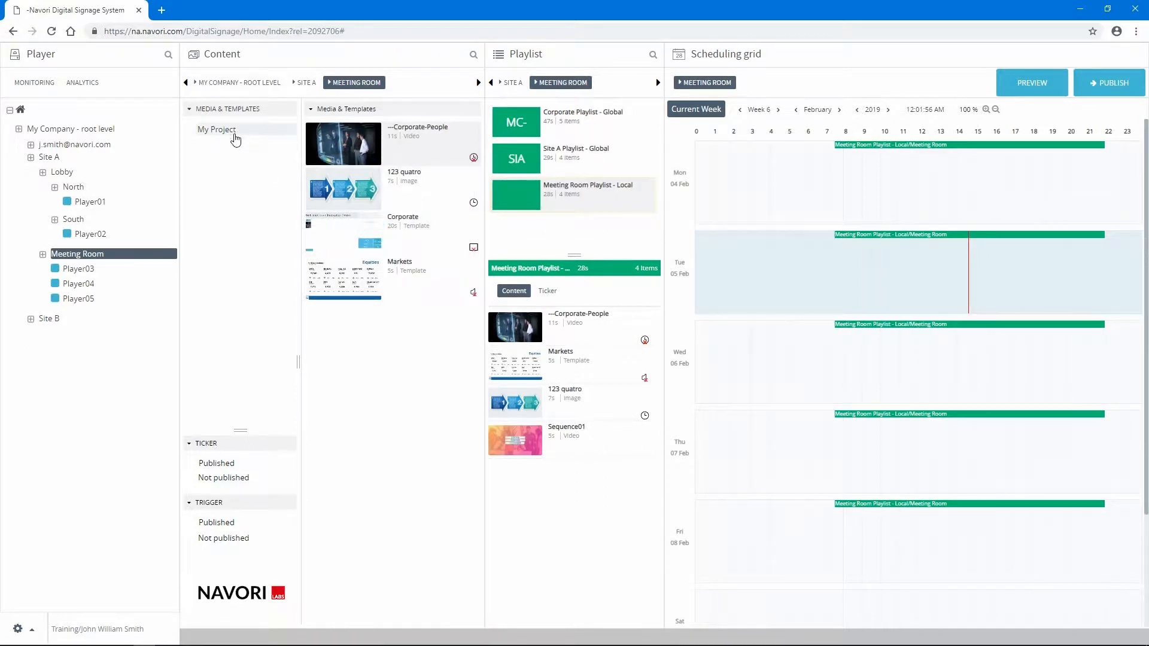
pyautogui.click(236, 137)
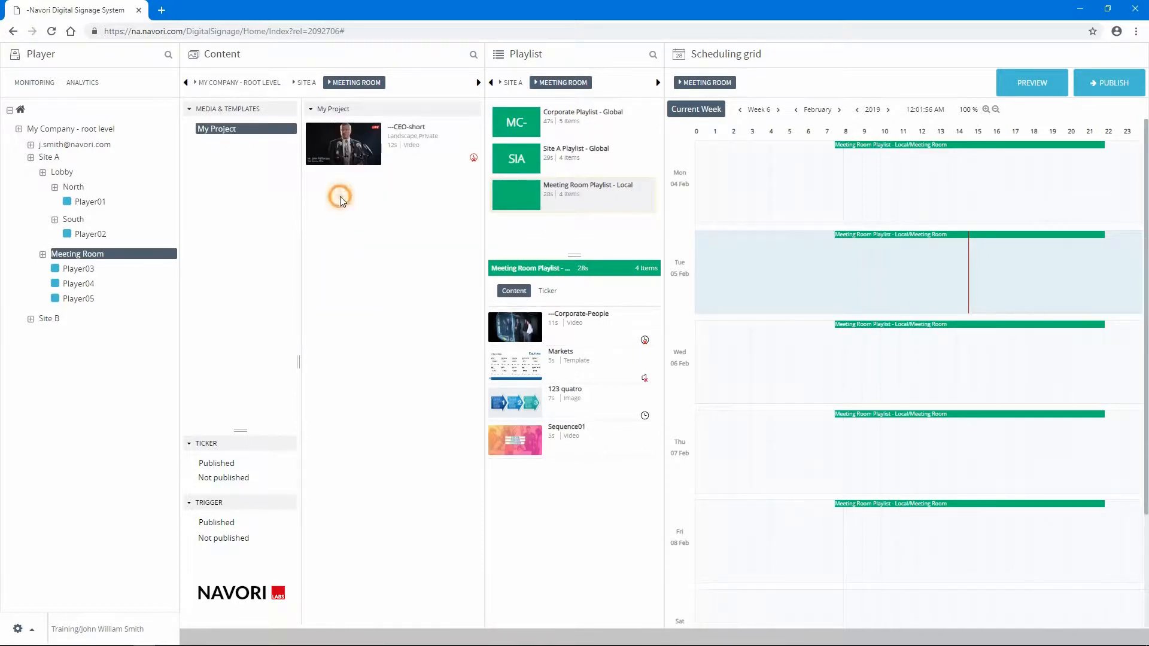
pyautogui.rightClick(340, 198)
pyautogui.click(357, 231)
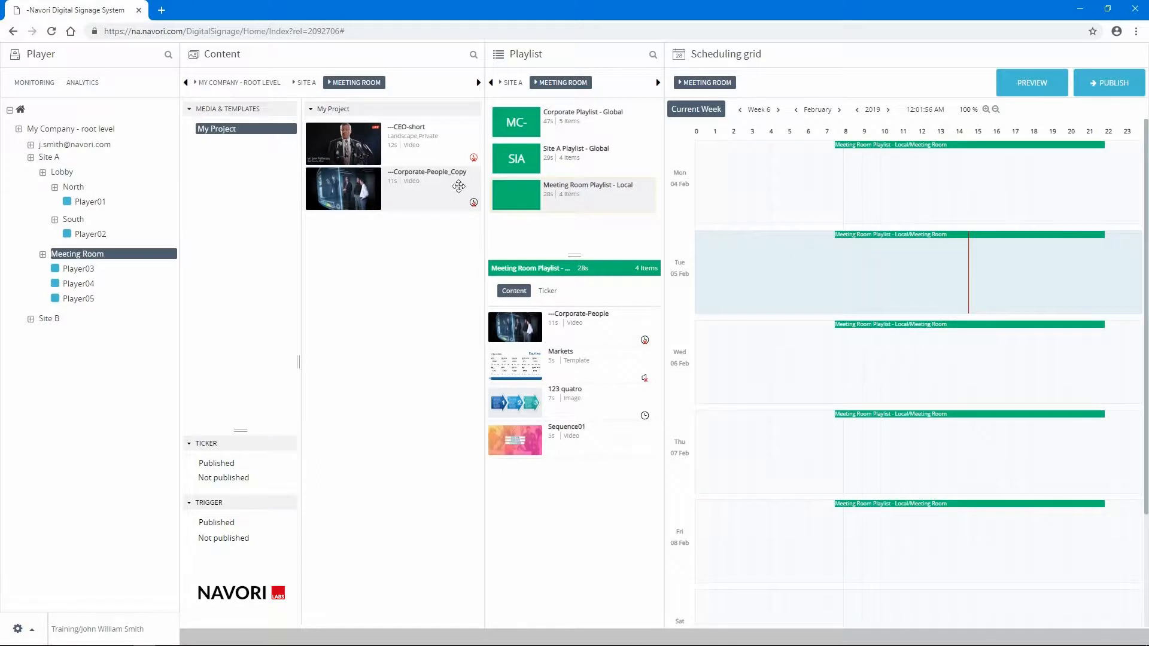
# - Cut the 123 quatro image from the Meeting Room's Media & Templates and paste it into the My Project folder
pyautogui.click(242, 110)
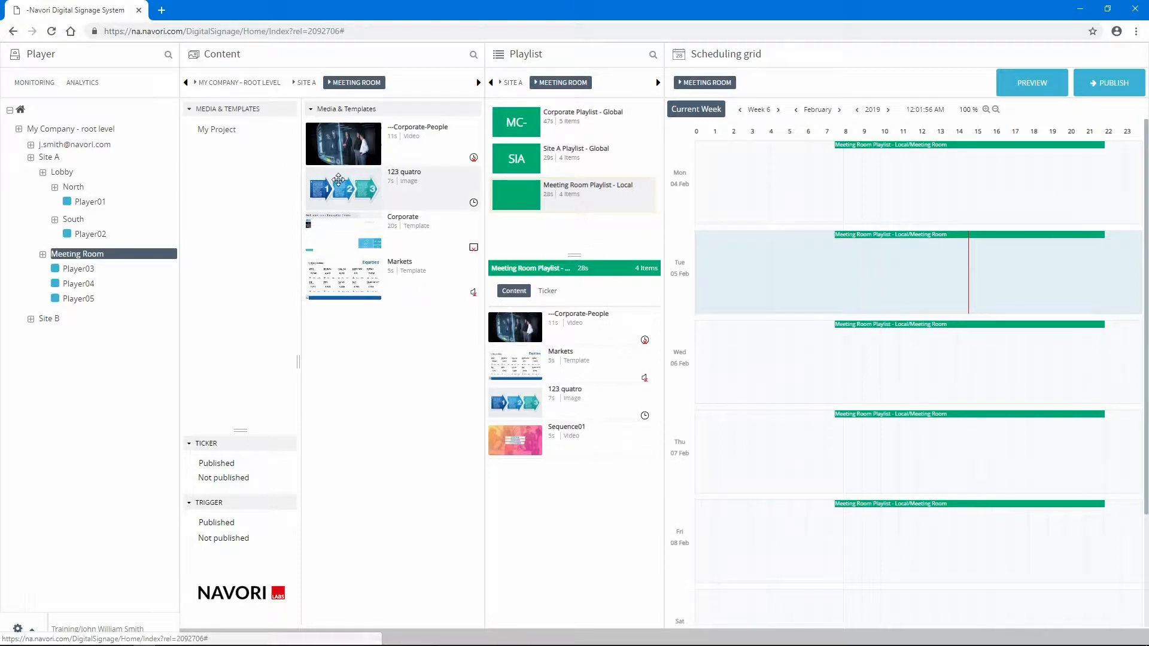
pyautogui.rightClick(344, 188)
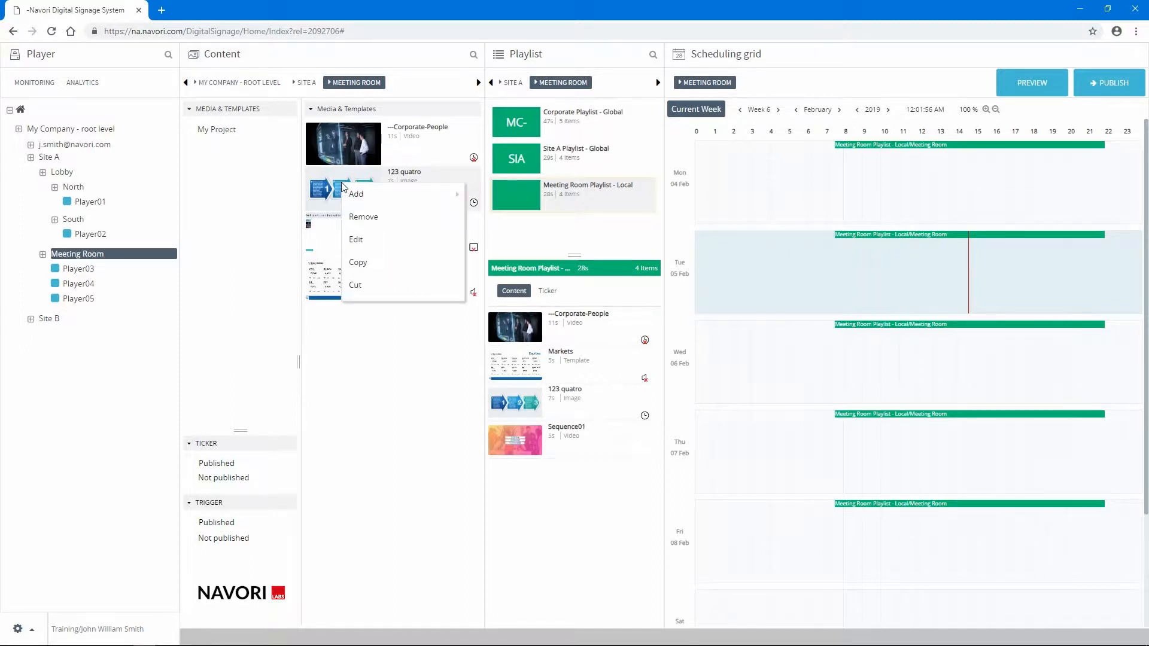
pyautogui.click(359, 283)
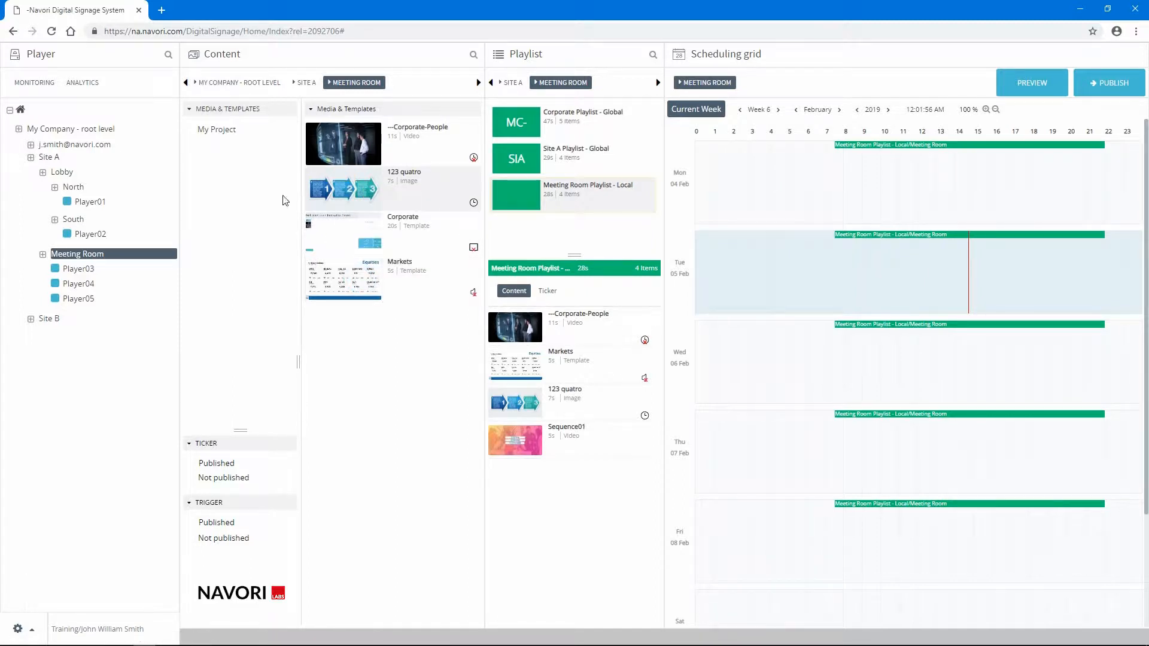
pyautogui.click(231, 130)
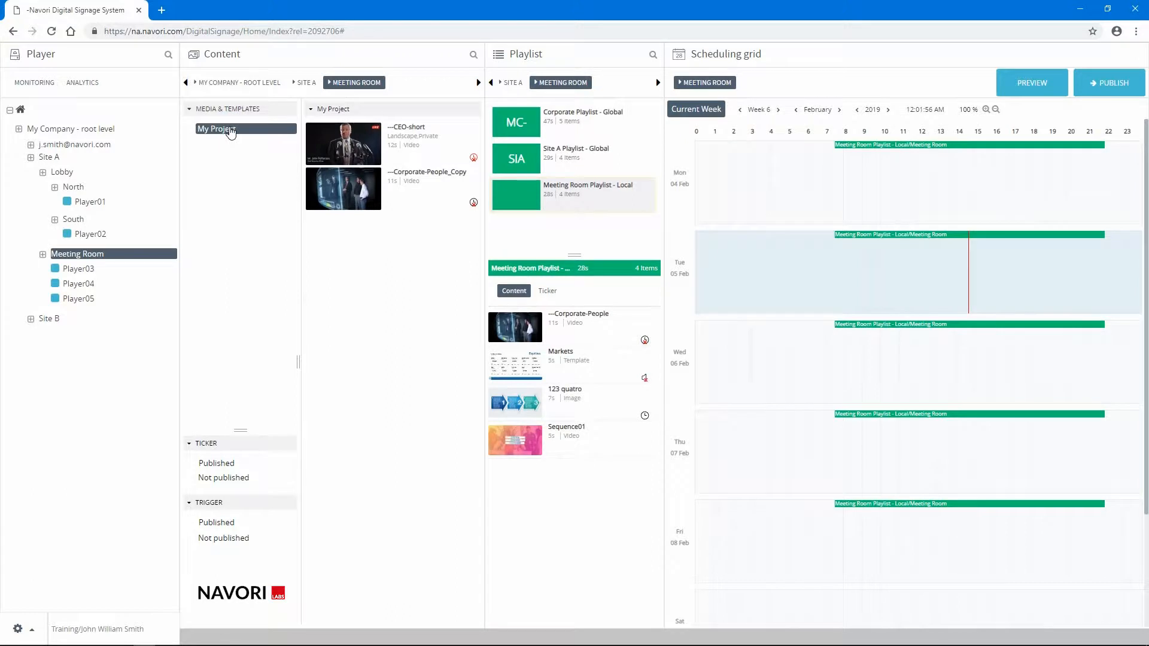
pyautogui.rightClick(371, 244)
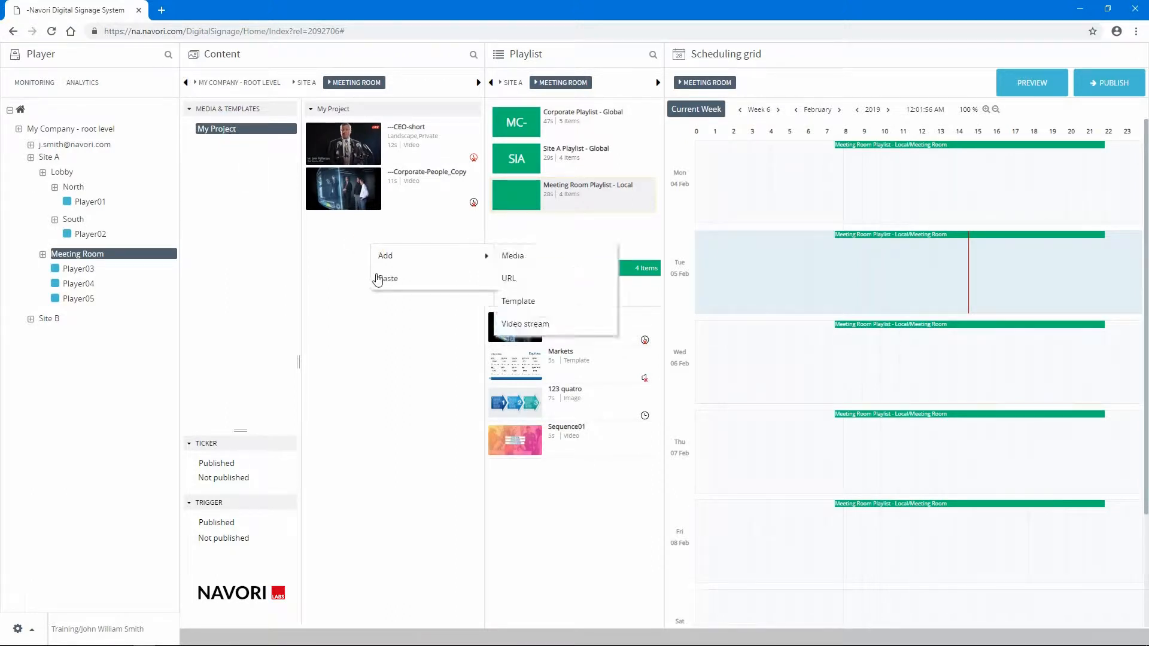
pyautogui.click(385, 278)
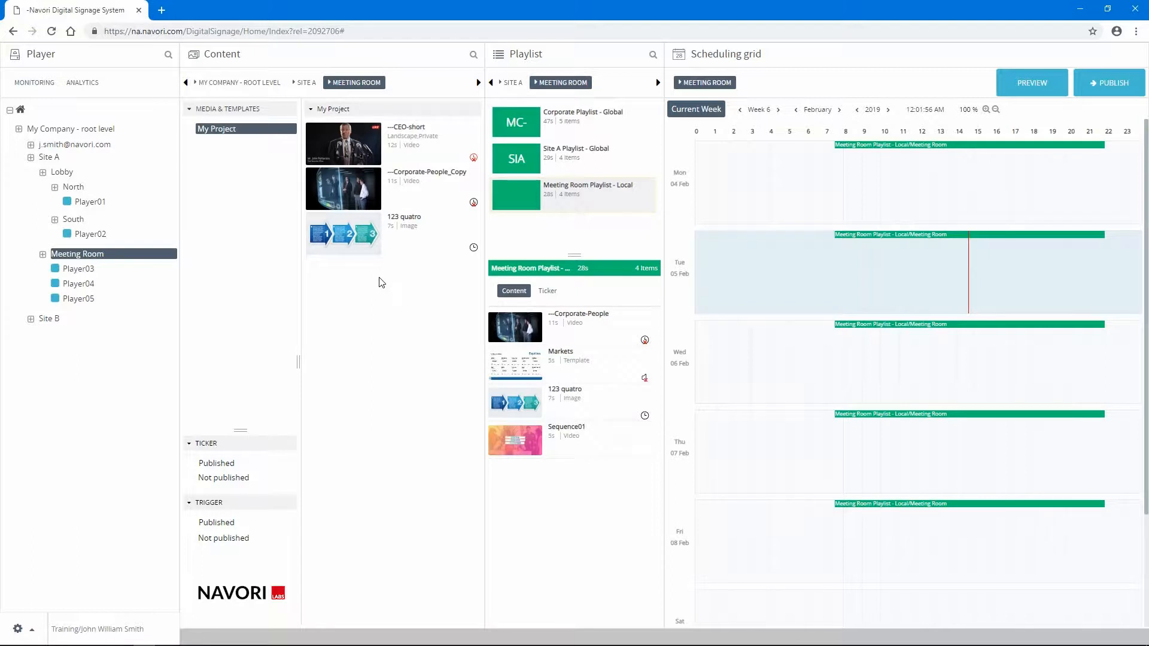
# - Cut the 123 quatro image from the My Project folder and paste it into the My Company root level content
pyautogui.rightClick(366, 245)
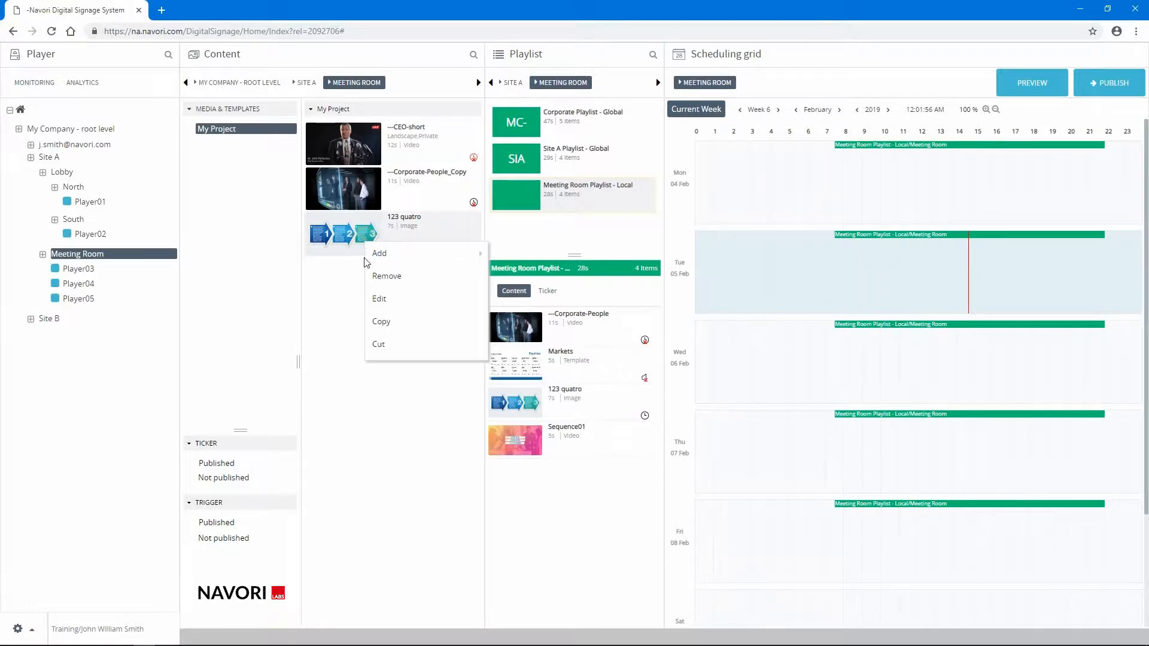
pyautogui.click(378, 350)
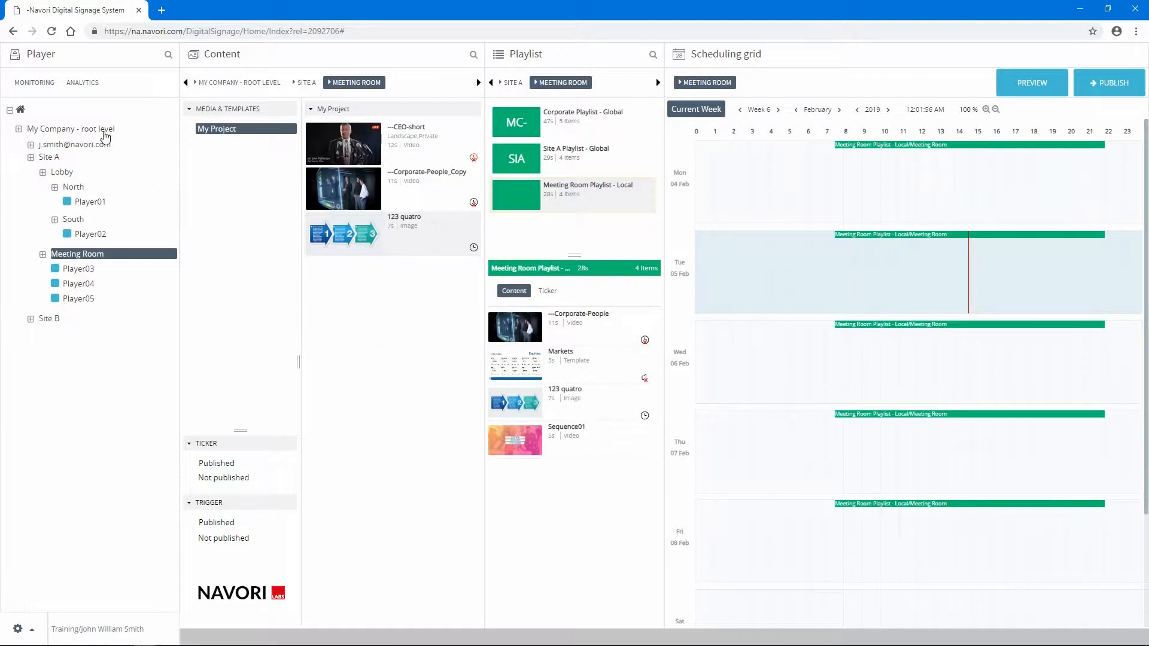
pyautogui.click(101, 131)
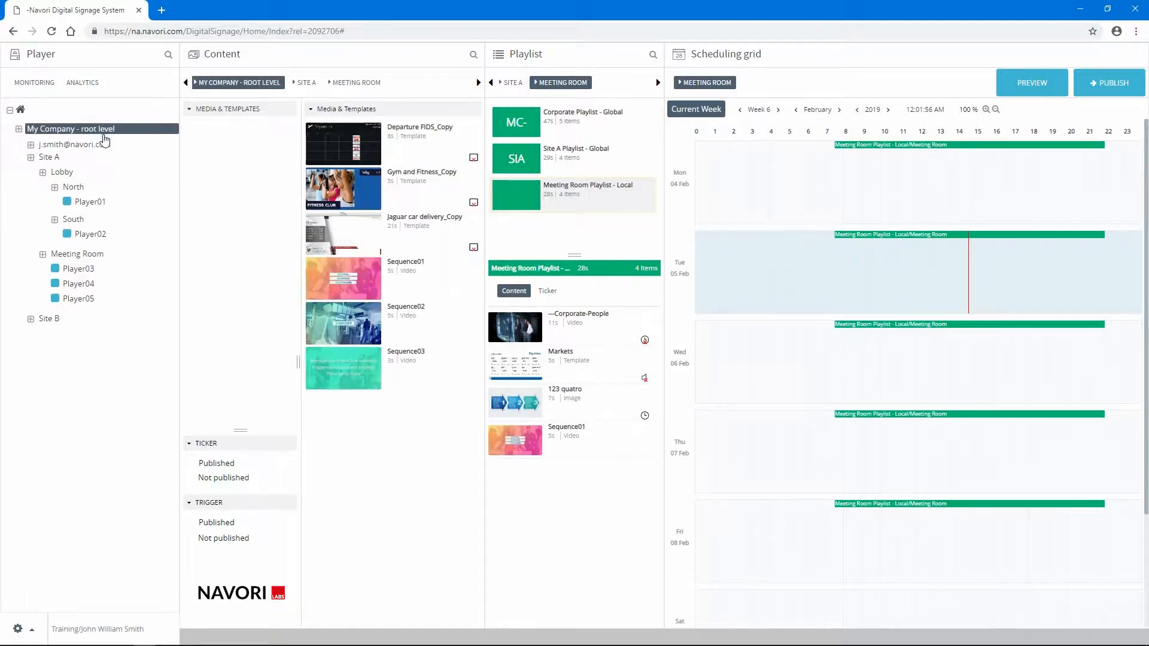
pyautogui.rightClick(344, 426)
pyautogui.click(360, 456)
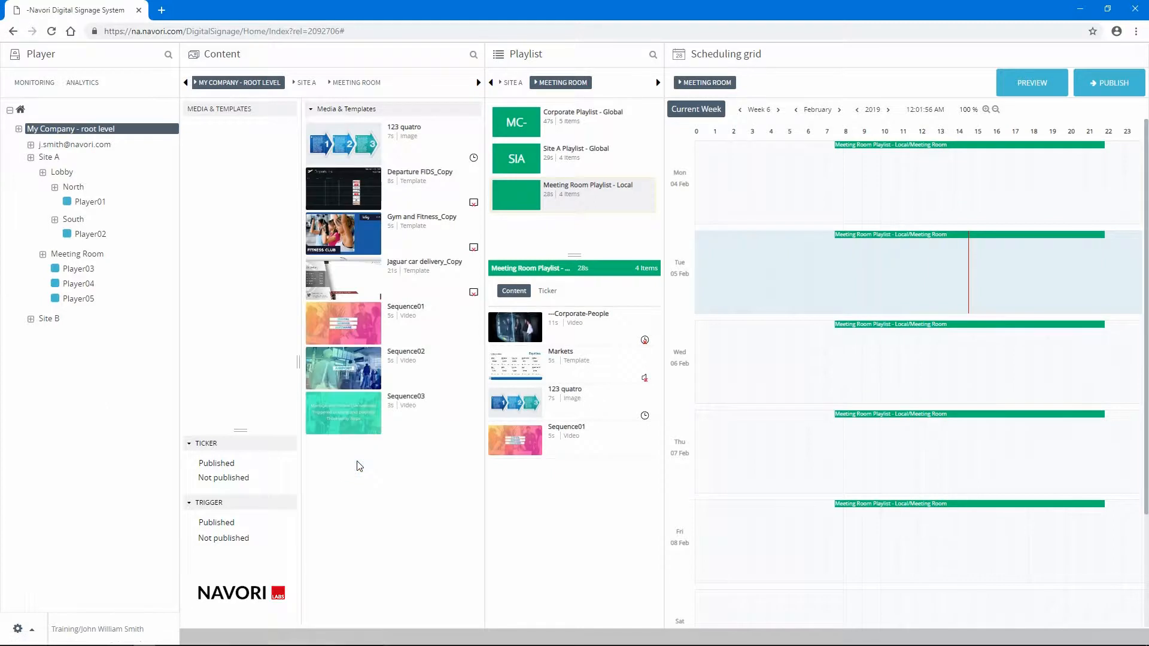
# - Remove the 123 quatro image permanently from the root level content
pyautogui.rightClick(329, 147)
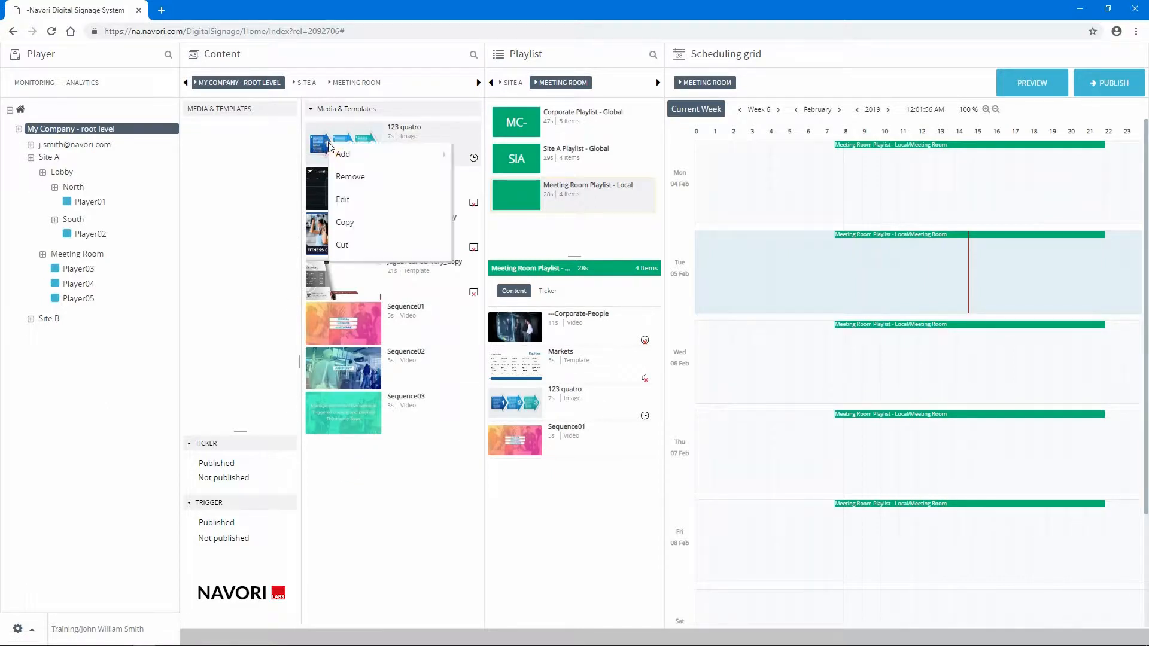
pyautogui.click(342, 175)
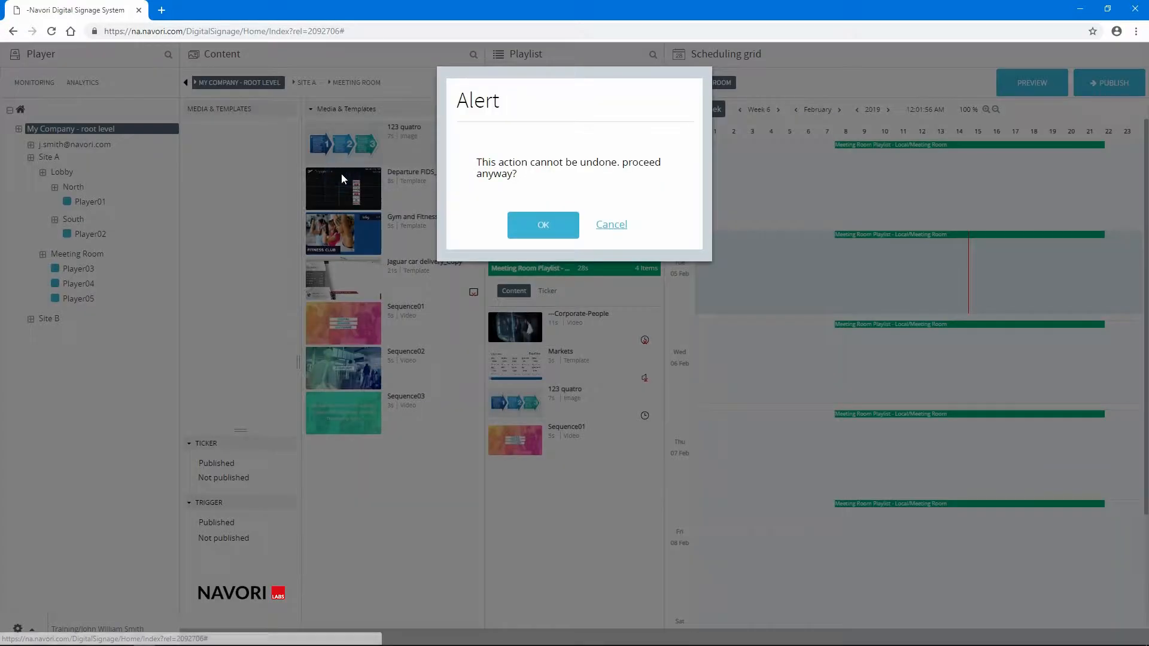
pyautogui.click(551, 227)
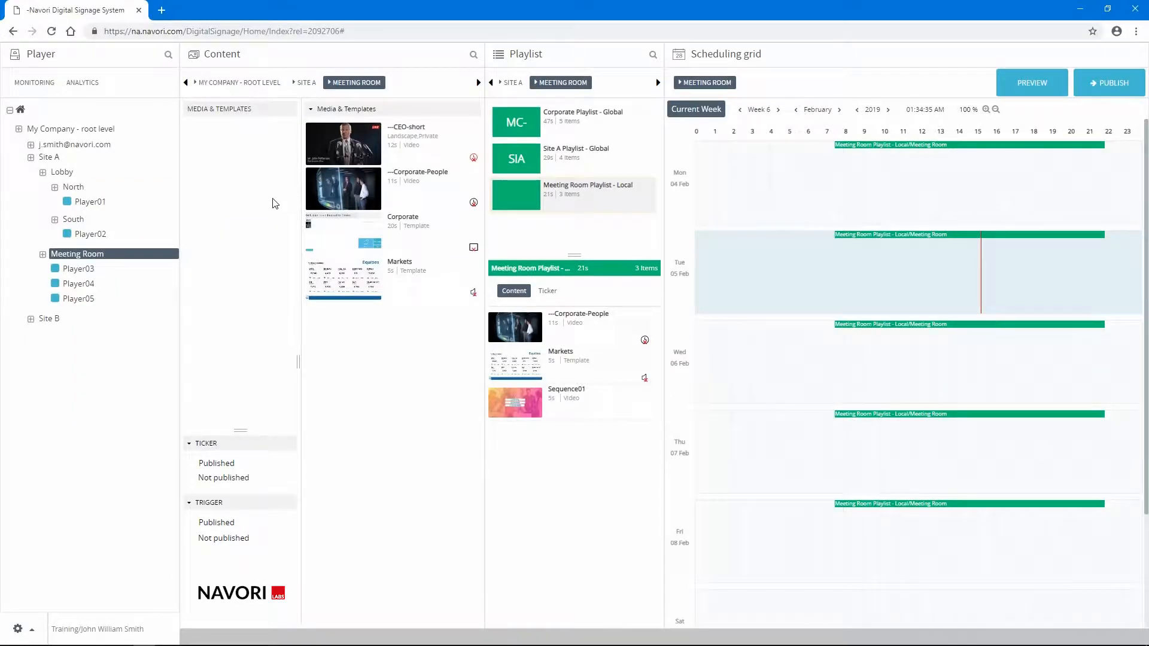
# - Add a folder named Images under the Meeting Room's Media & Templates
pyautogui.rightClick(255, 114)
pyautogui.moveTo(314, 119)
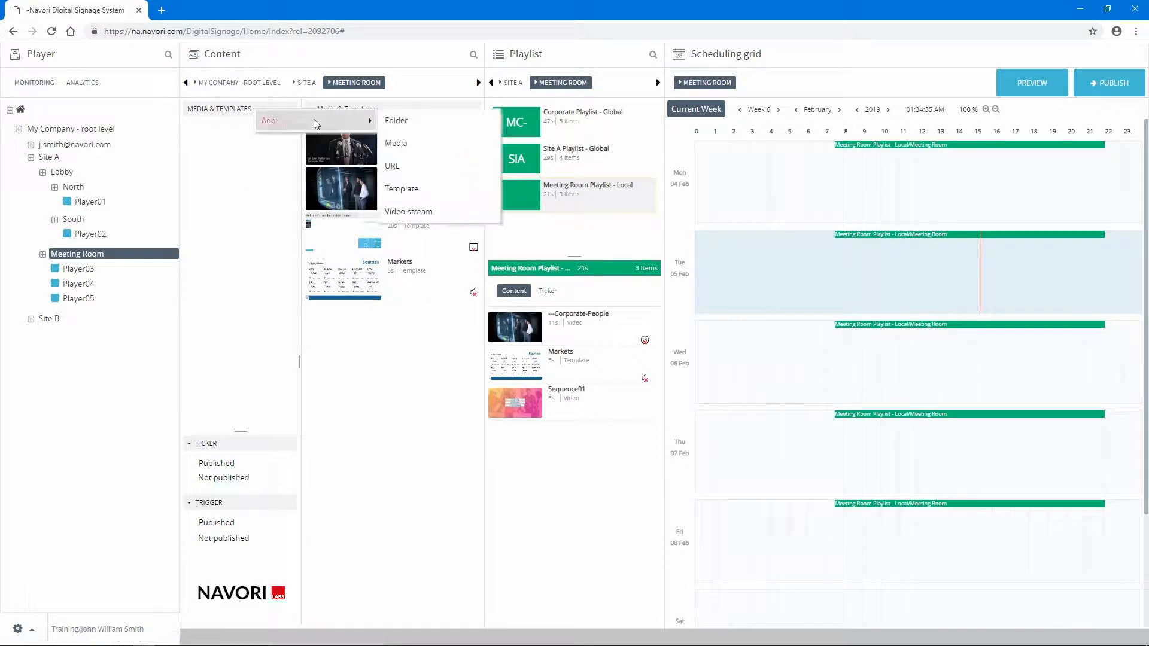
pyautogui.click(407, 122)
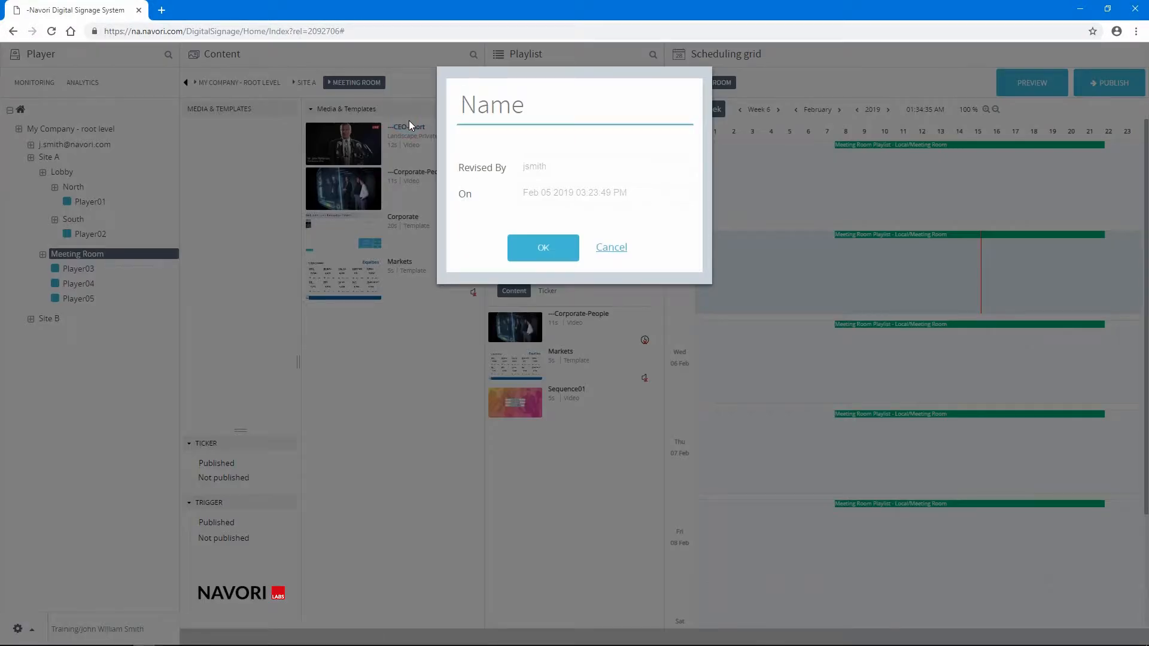
pyautogui.write('Images')
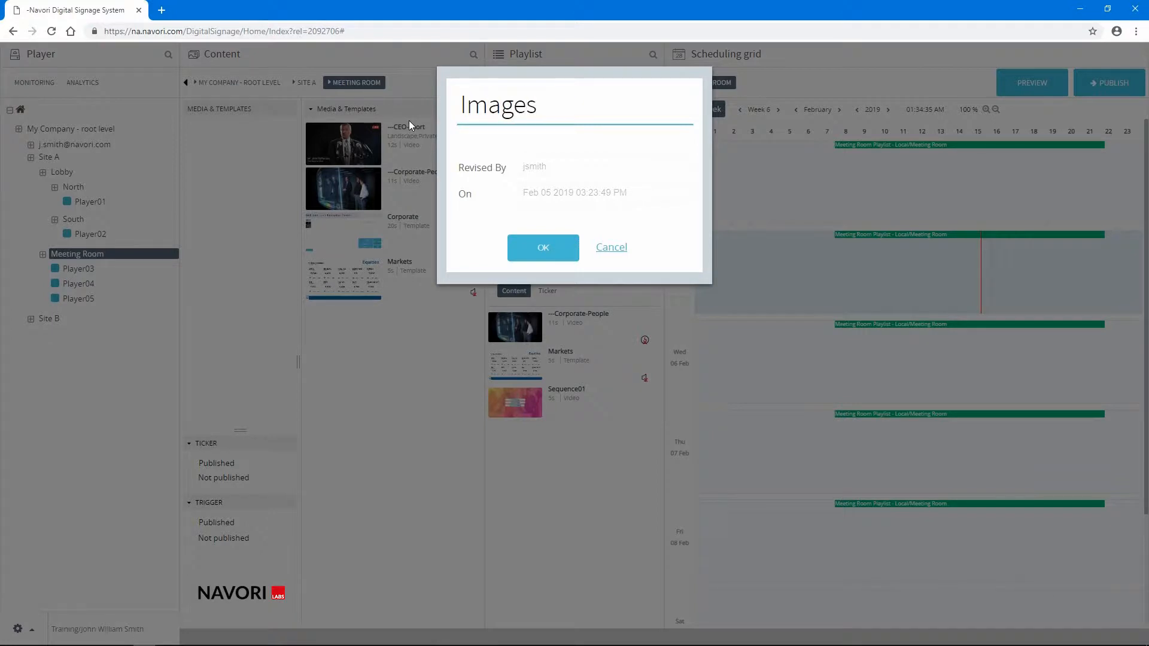
pyautogui.click(512, 256)
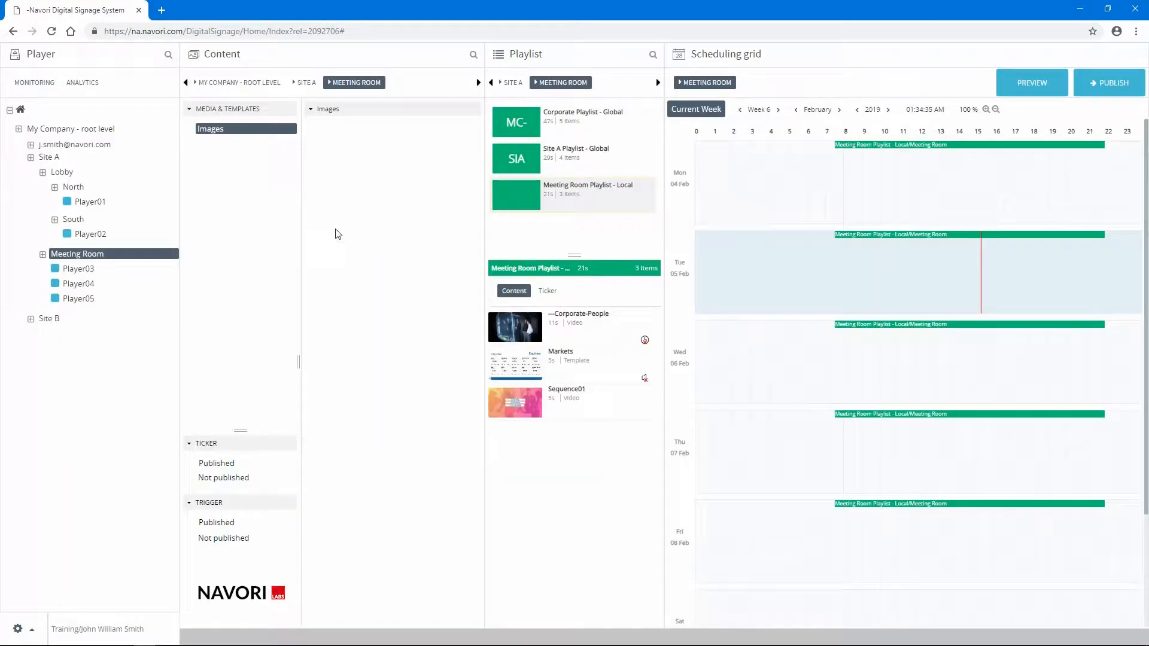
# - Add a folder named Videos under the Meeting Room's Media & Templates
pyautogui.rightClick(231, 115)
pyautogui.moveTo(257, 122)
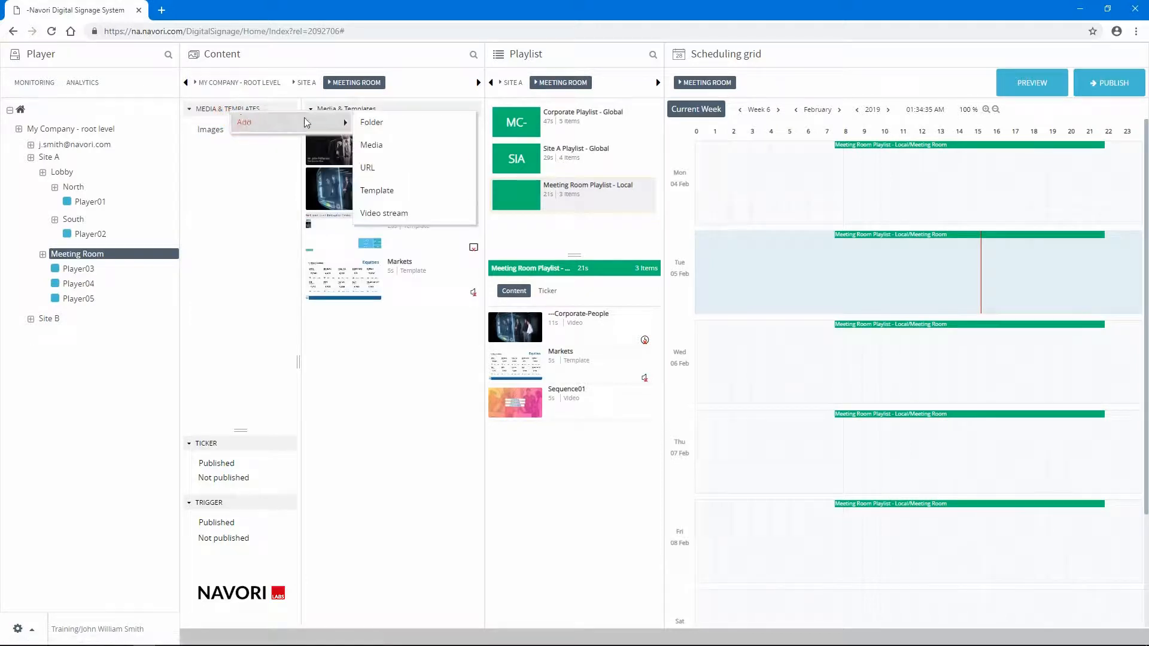
pyautogui.click(375, 124)
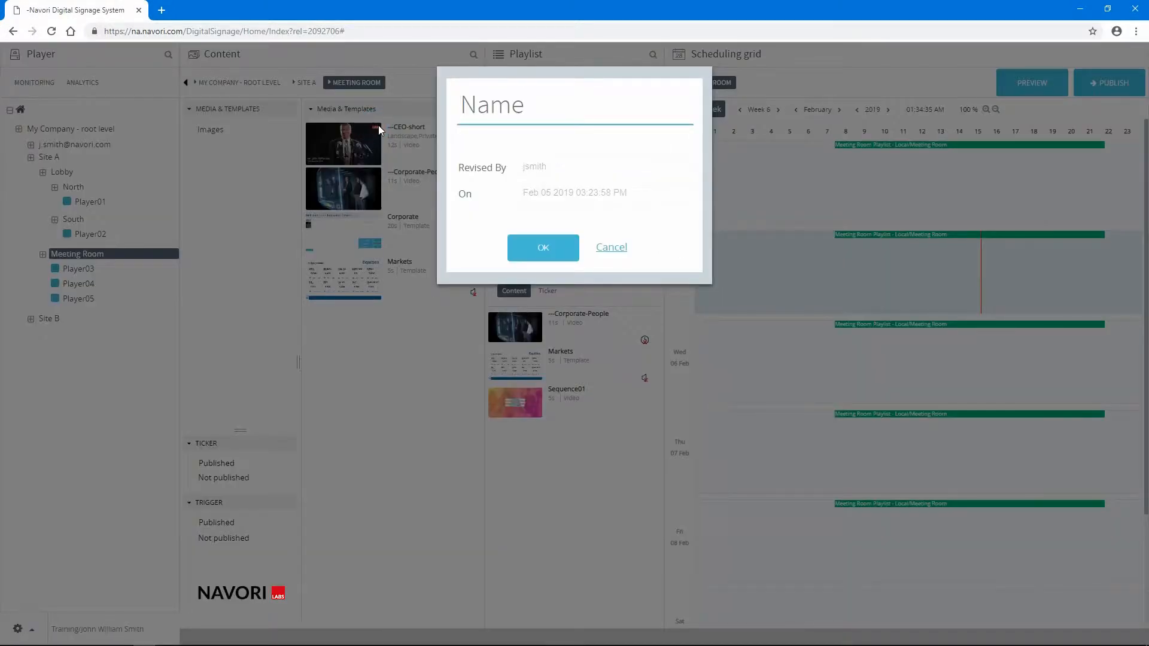
pyautogui.write('Videos')
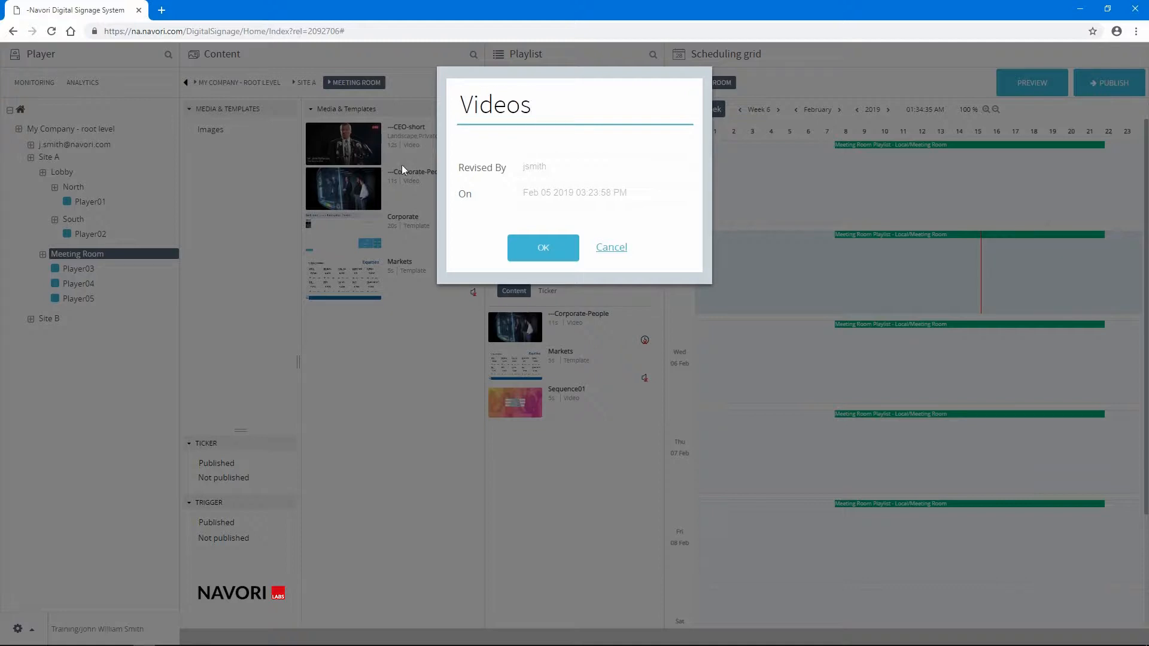
pyautogui.click(534, 249)
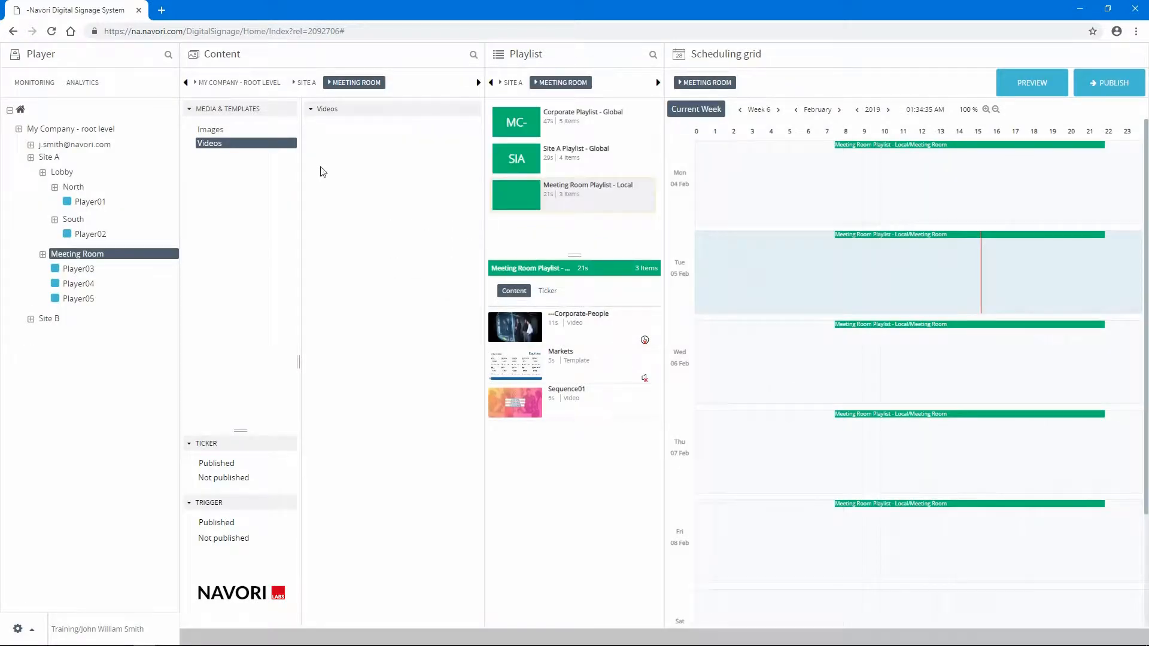
# - Add a folder named Templates under the Meeting Room's Media & Templates
pyautogui.rightClick(261, 113)
pyautogui.moveTo(272, 122)
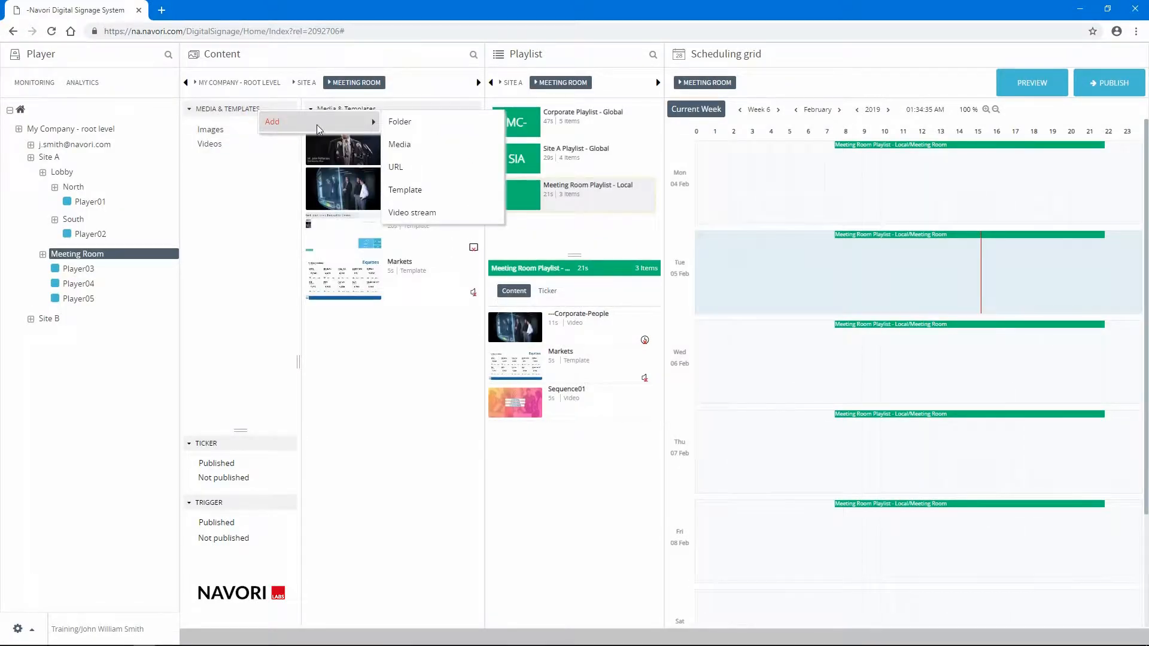
pyautogui.click(403, 124)
pyautogui.write('T')
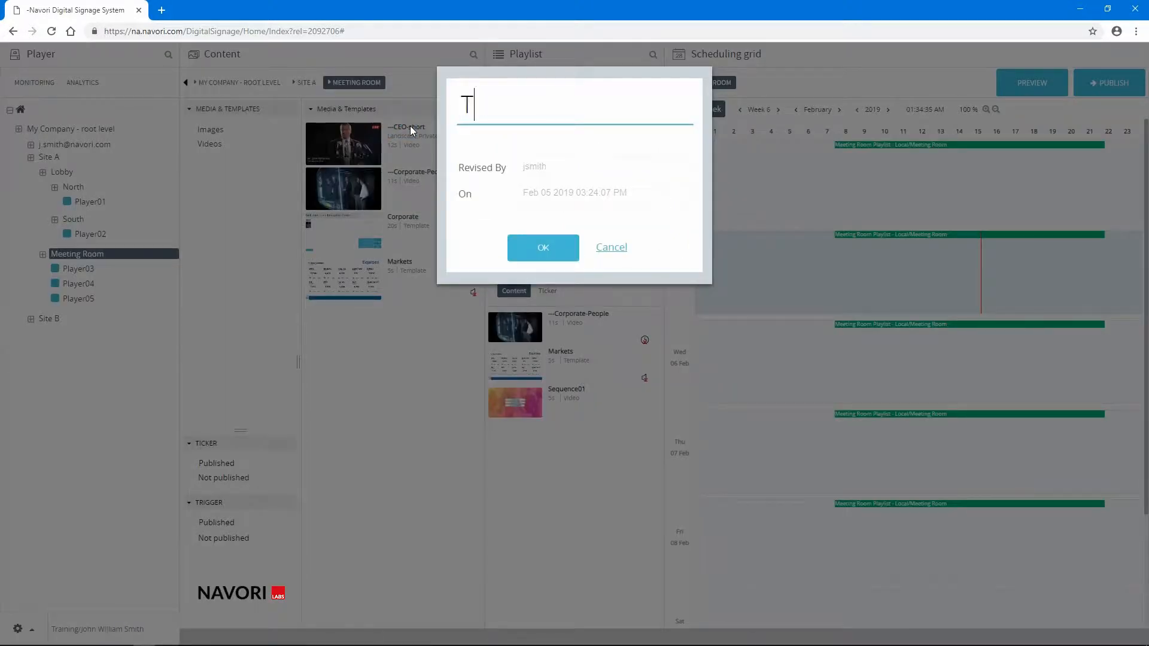
pyautogui.write('emplates')
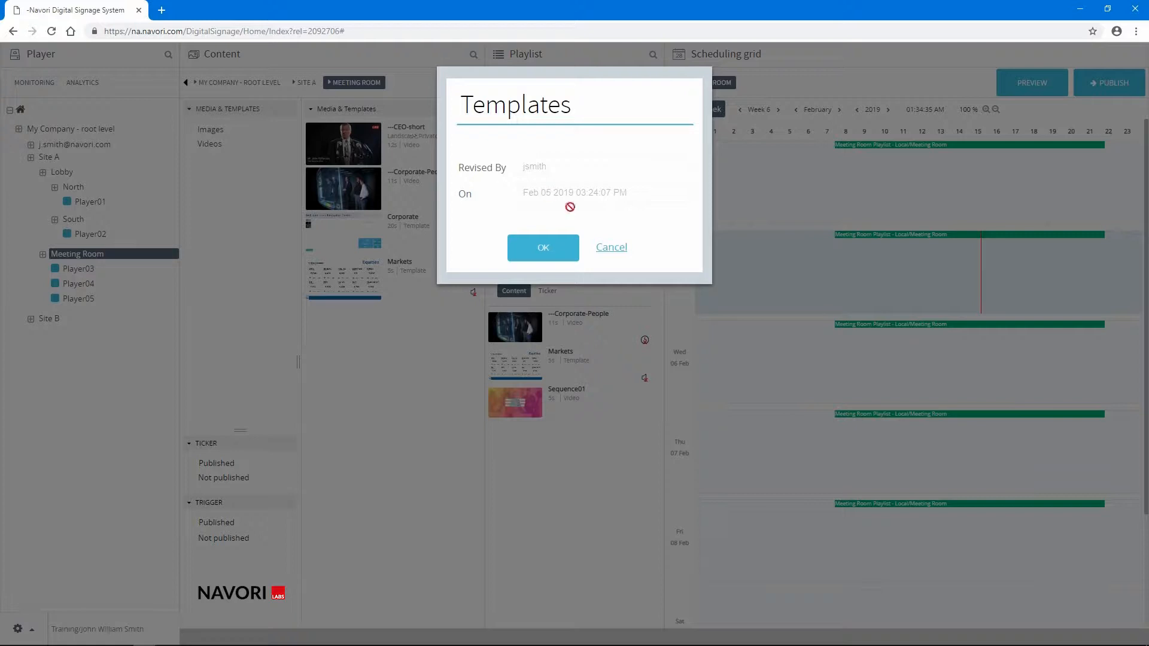
pyautogui.click(545, 250)
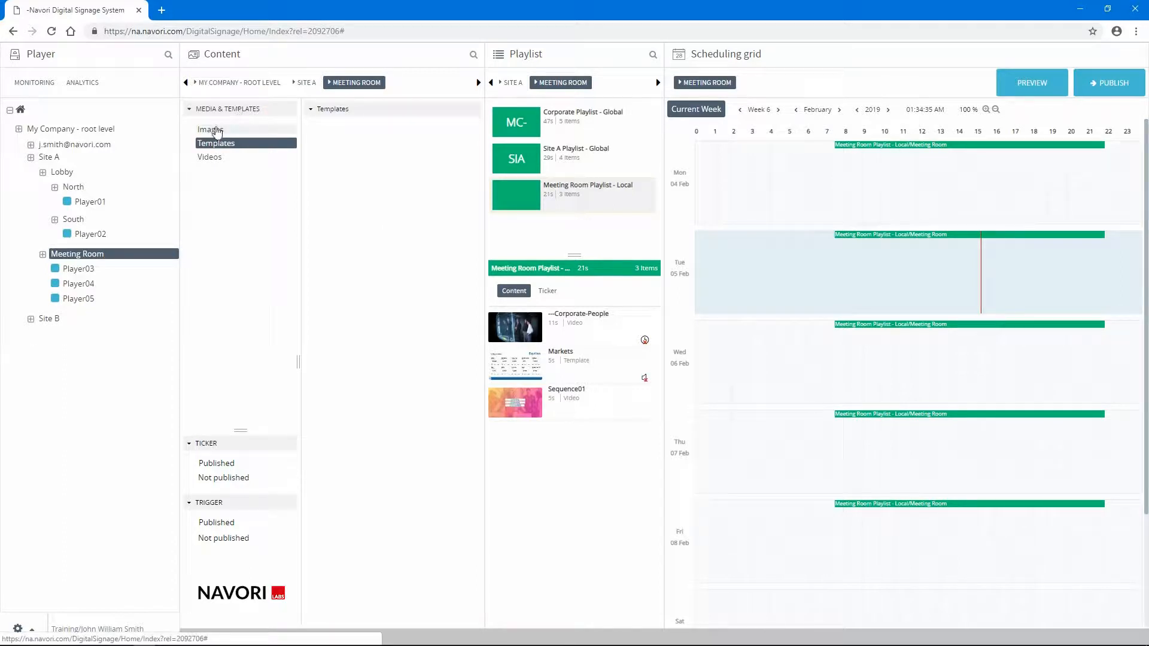
# - Upload the --Airport_departure, --Daimler_E_Class_back_side and --Daimler_E_Class_front JPG files as media to the Meeting Room's Images folder
pyautogui.click(216, 132)
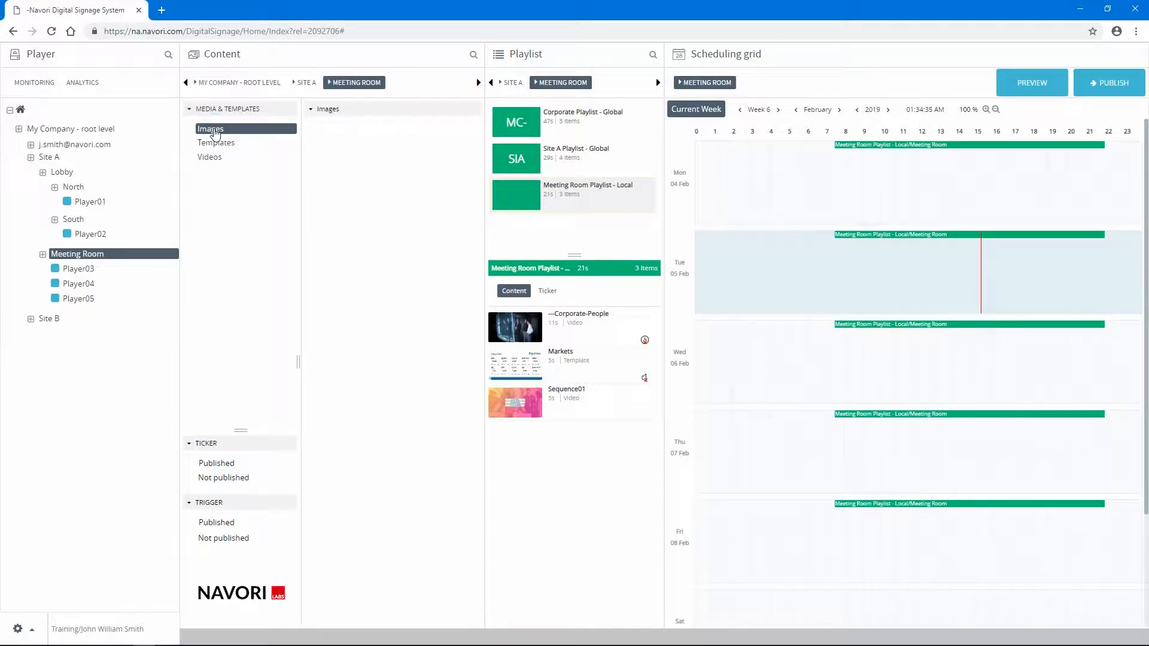
pyautogui.rightClick(342, 145)
pyautogui.moveTo(353, 156)
pyautogui.click(491, 156)
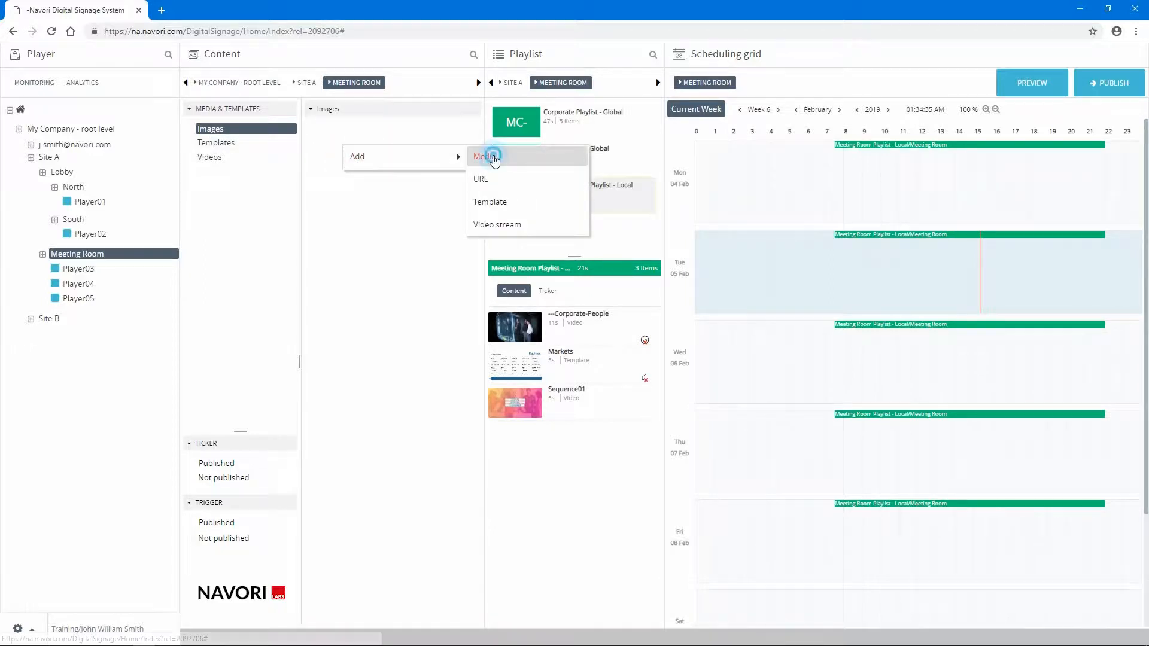
pyautogui.click(495, 173)
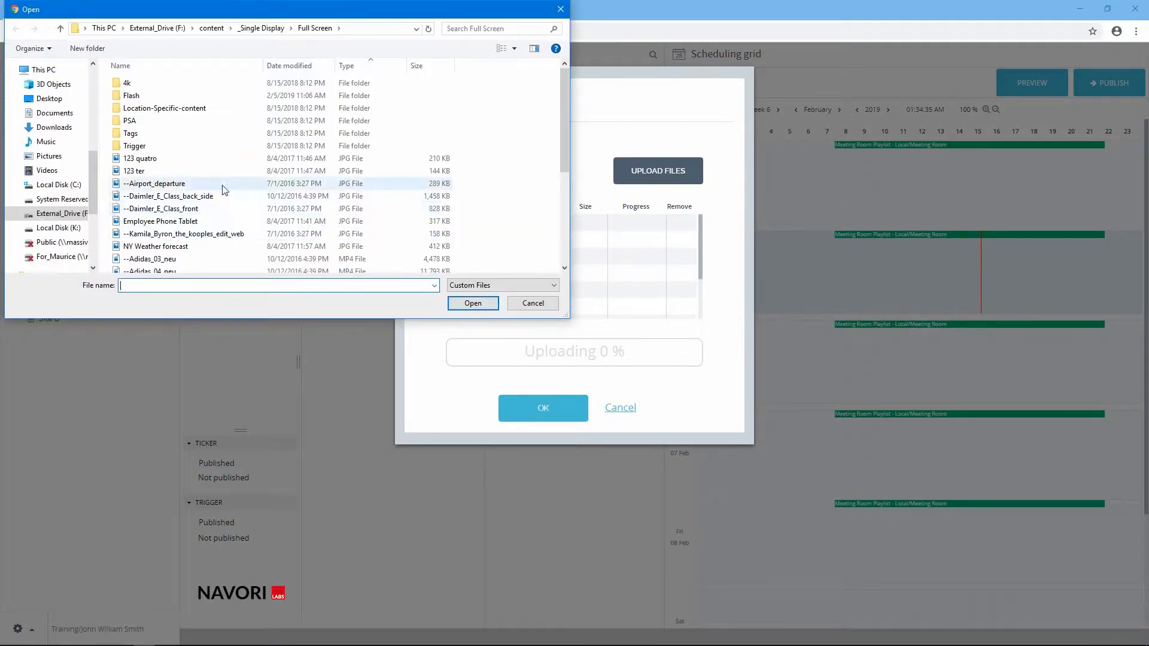
pyautogui.click(220, 184)
pyautogui.keyDown('ctrl'); pyautogui.click(217, 197); pyautogui.keyUp('ctrl')
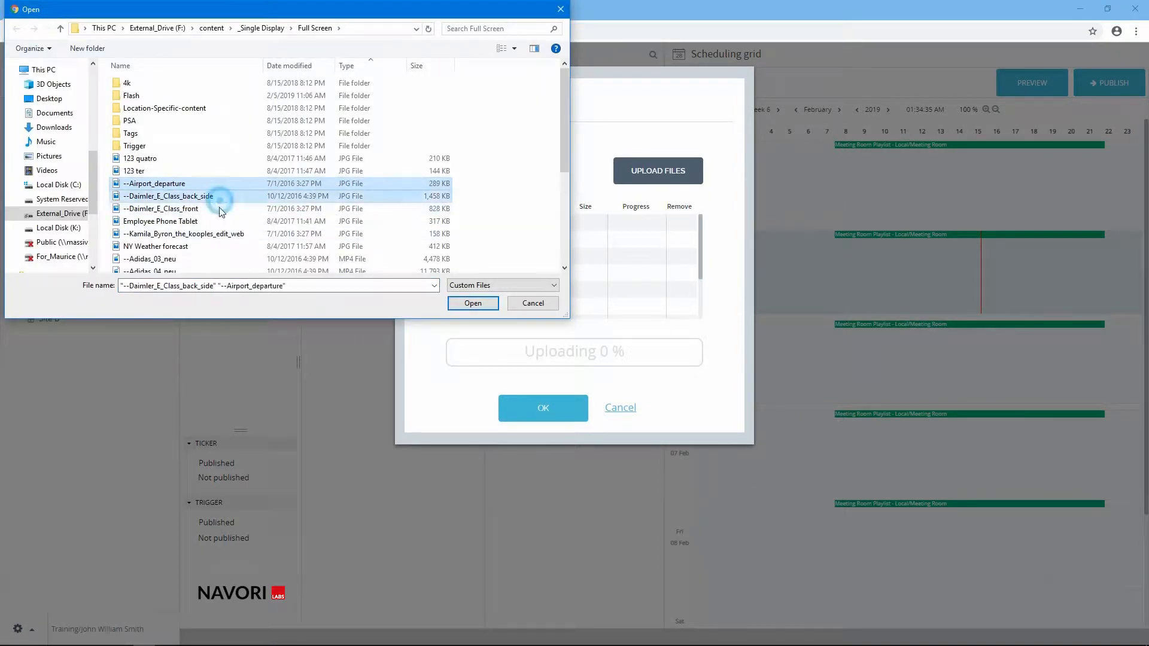
pyautogui.keyDown('ctrl'); pyautogui.click(218, 209); pyautogui.keyUp('ctrl')
pyautogui.click(464, 304)
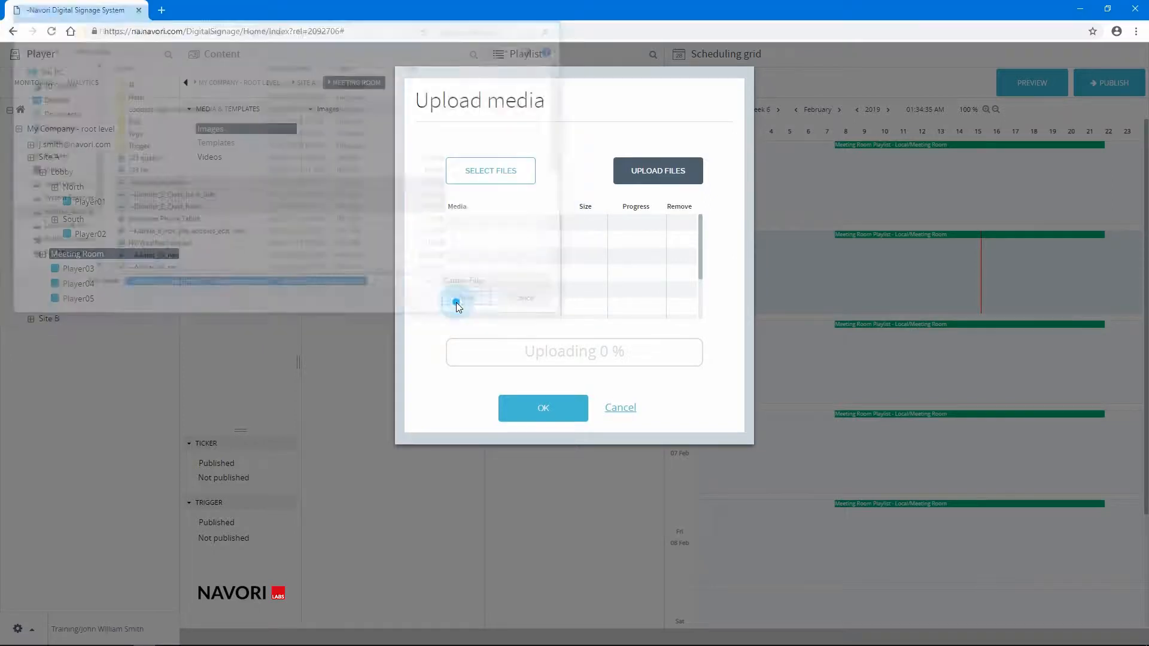
pyautogui.click(658, 185)
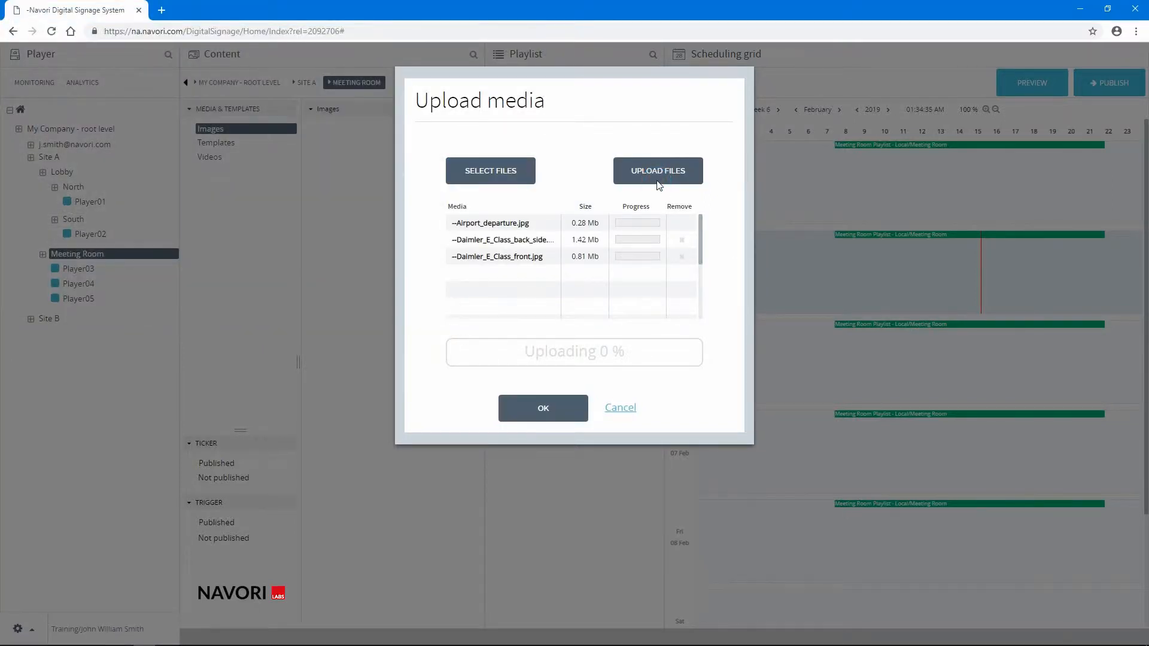
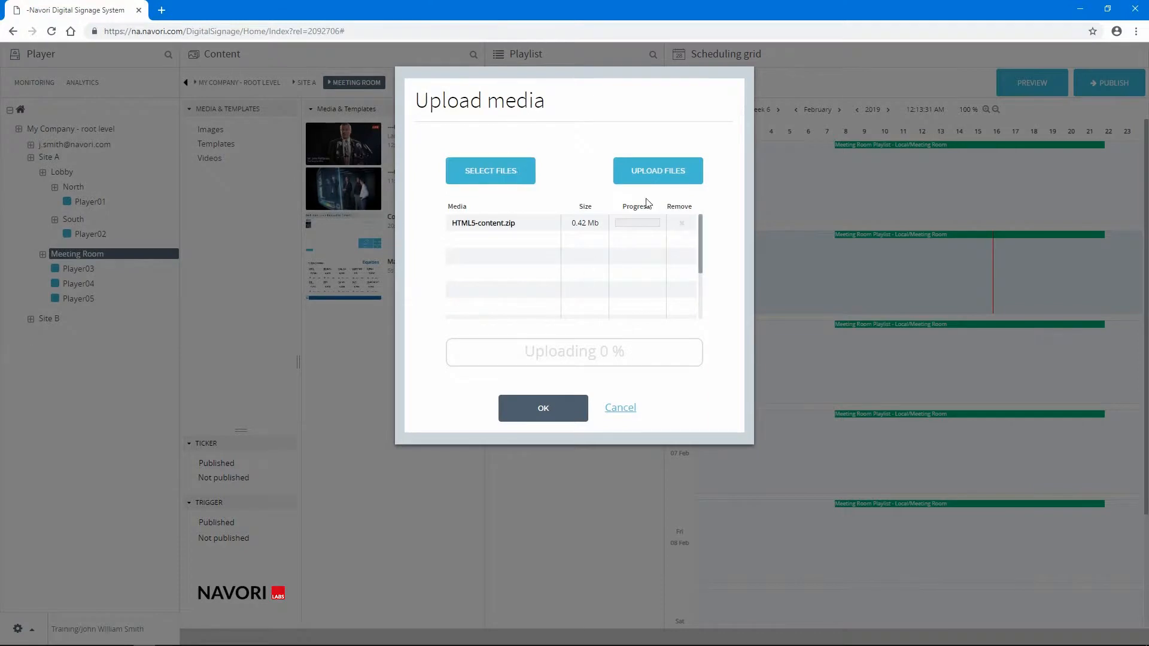
# - Upload the selected HTML5-content.zip file as media for the Meeting Room
pyautogui.click(656, 177)
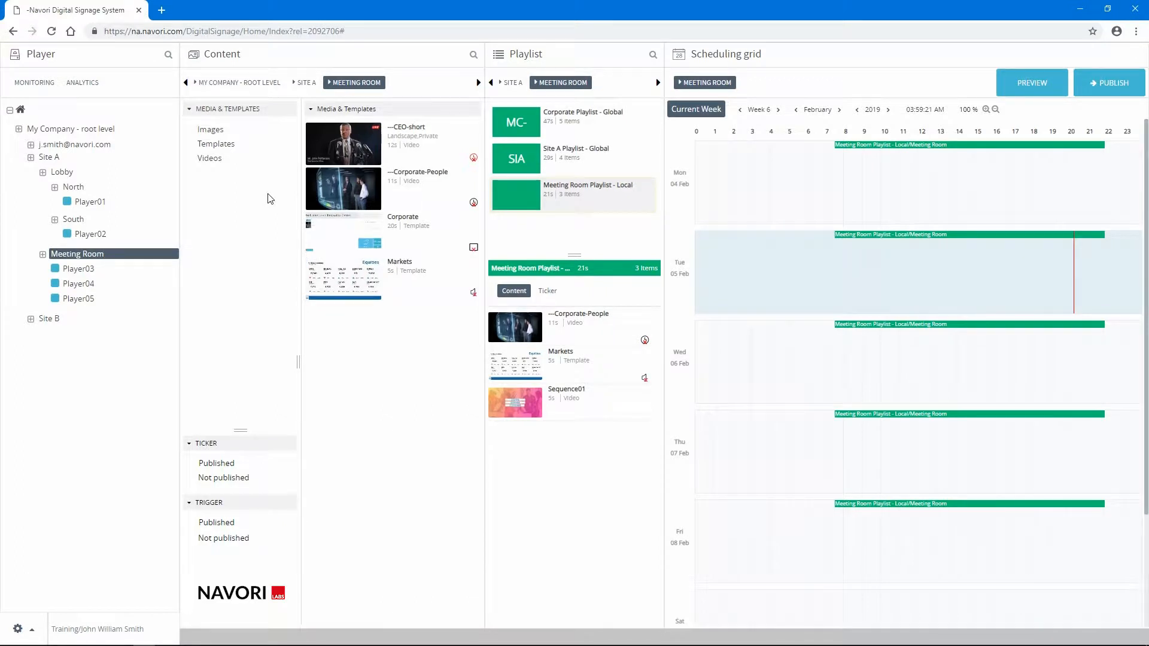
# - Rename the Meeting Room's ---CEO-short video as ---CEO-short-clip, disable it and save the changes
pyautogui.doubleClick(329, 158)
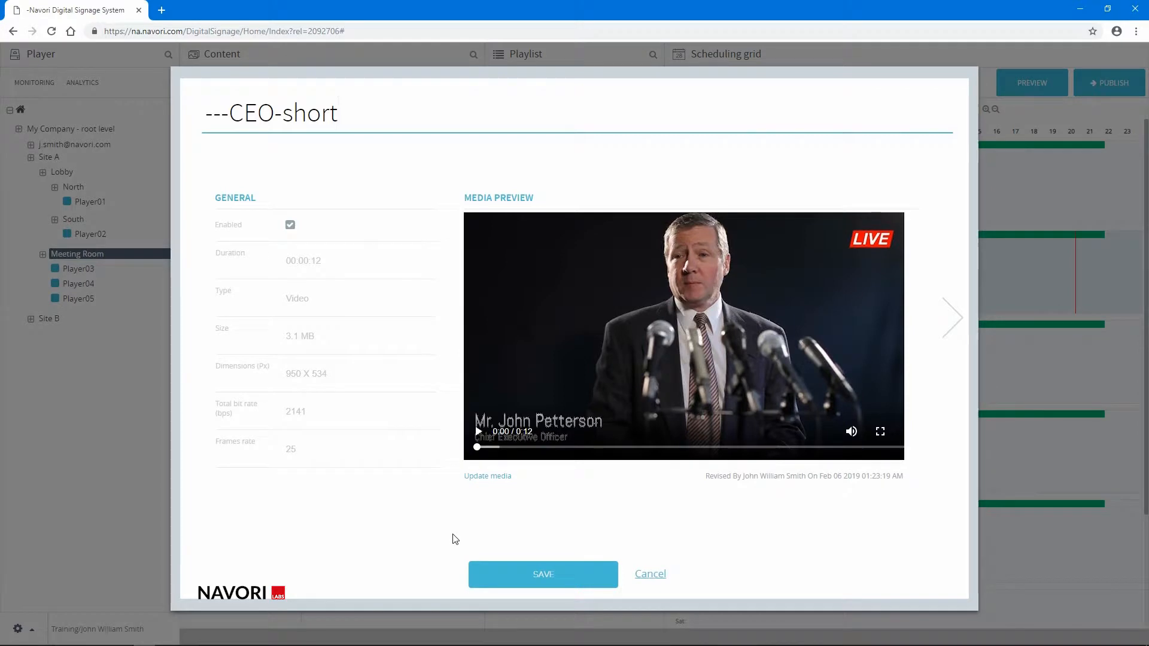
pyautogui.click(648, 575)
pyautogui.rightClick(325, 147)
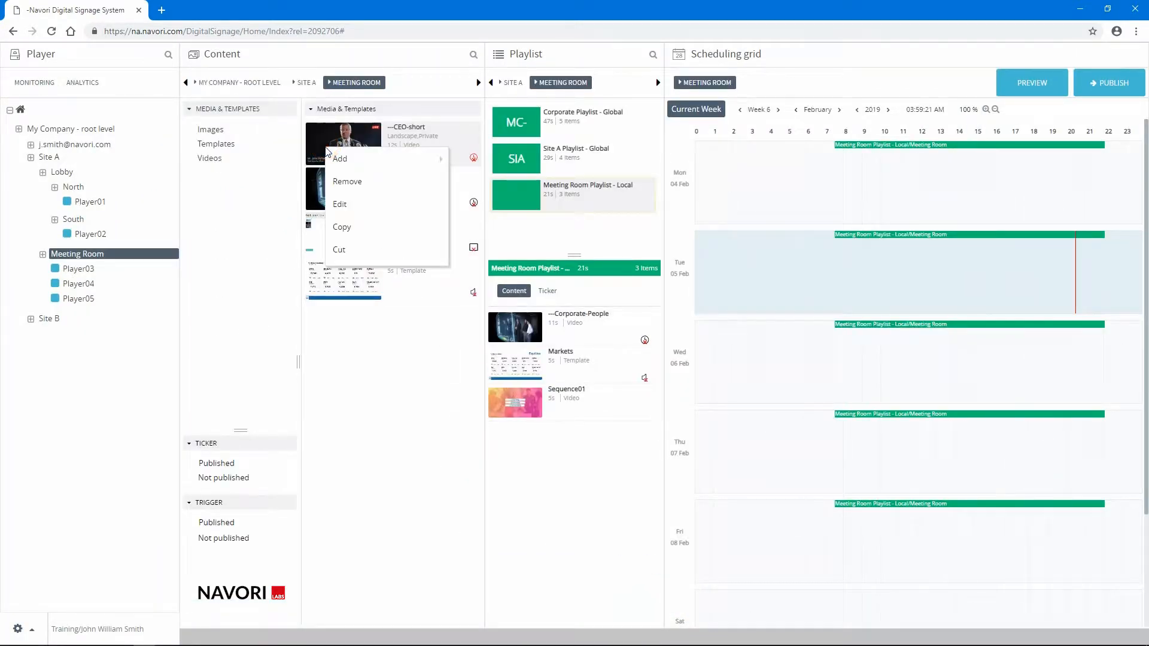
pyautogui.click(366, 205)
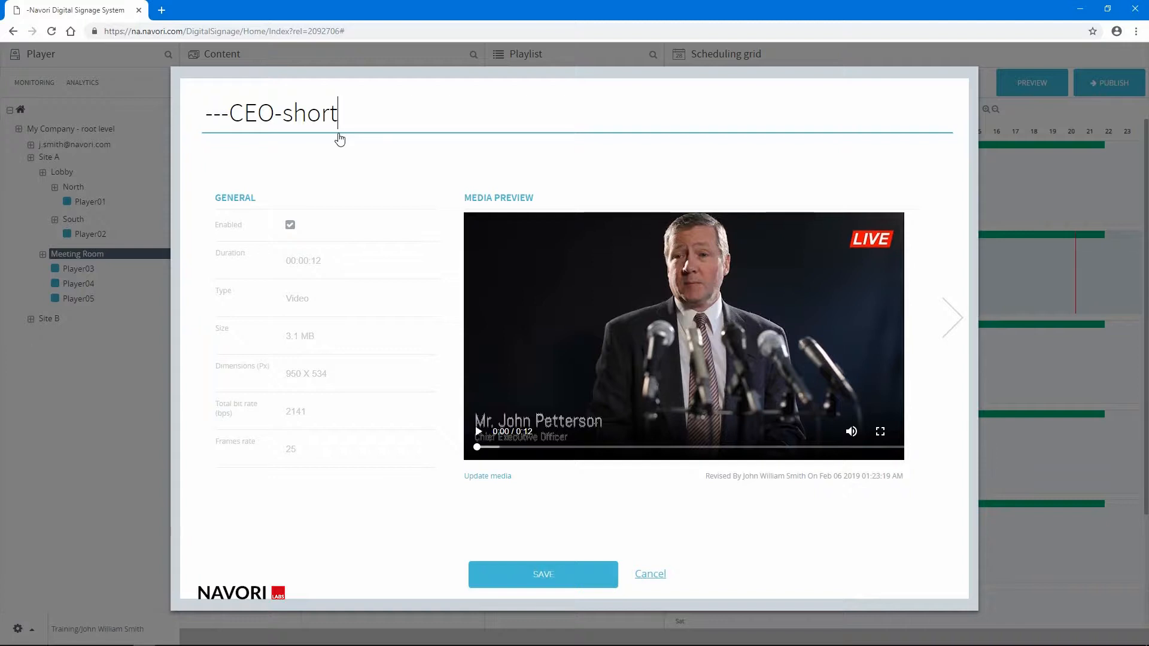
pyautogui.write('-clip')
pyautogui.click(290, 226)
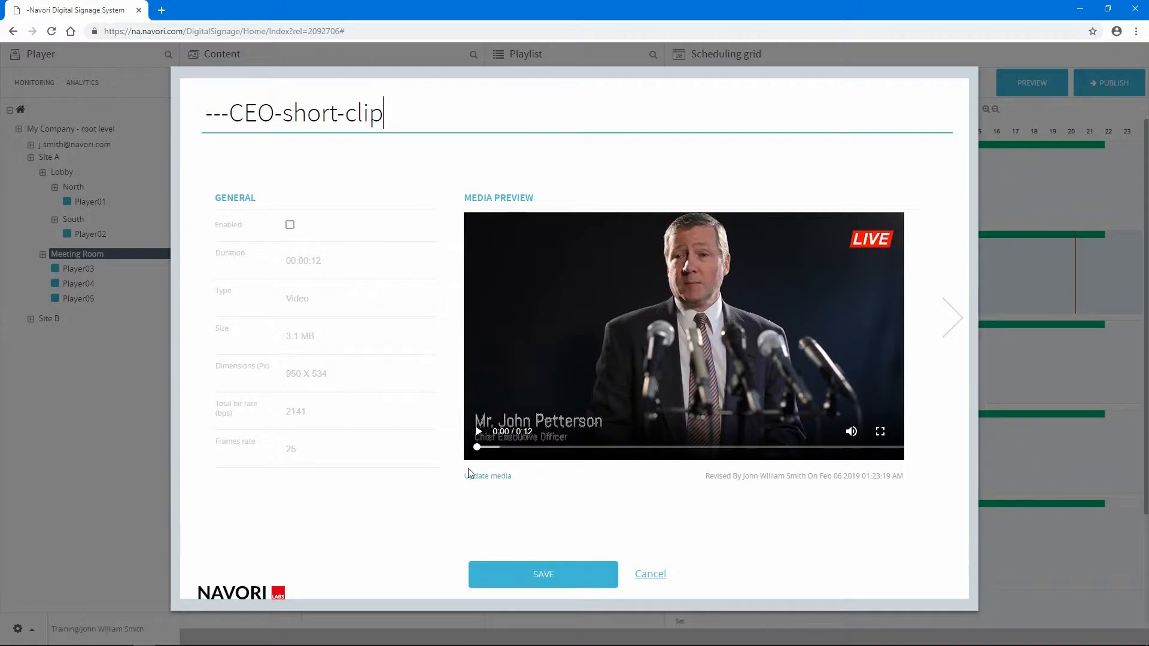
pyautogui.click(493, 571)
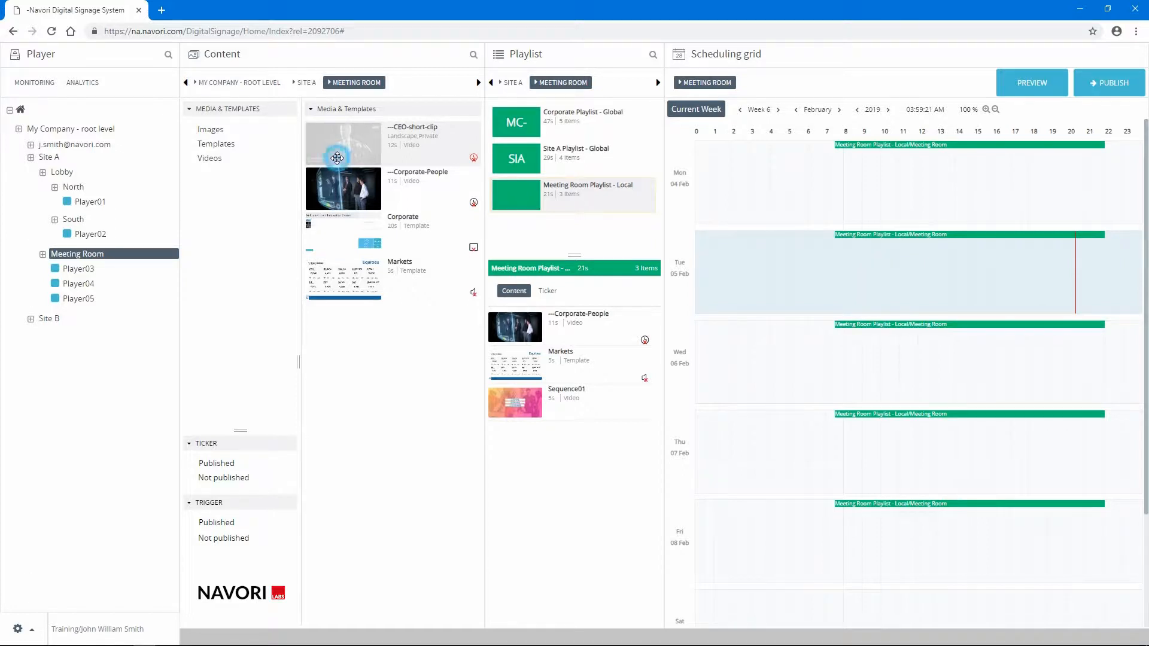
# - Enable the ---CEO-short-clip video again in its media properties
pyautogui.doubleClick(337, 157)
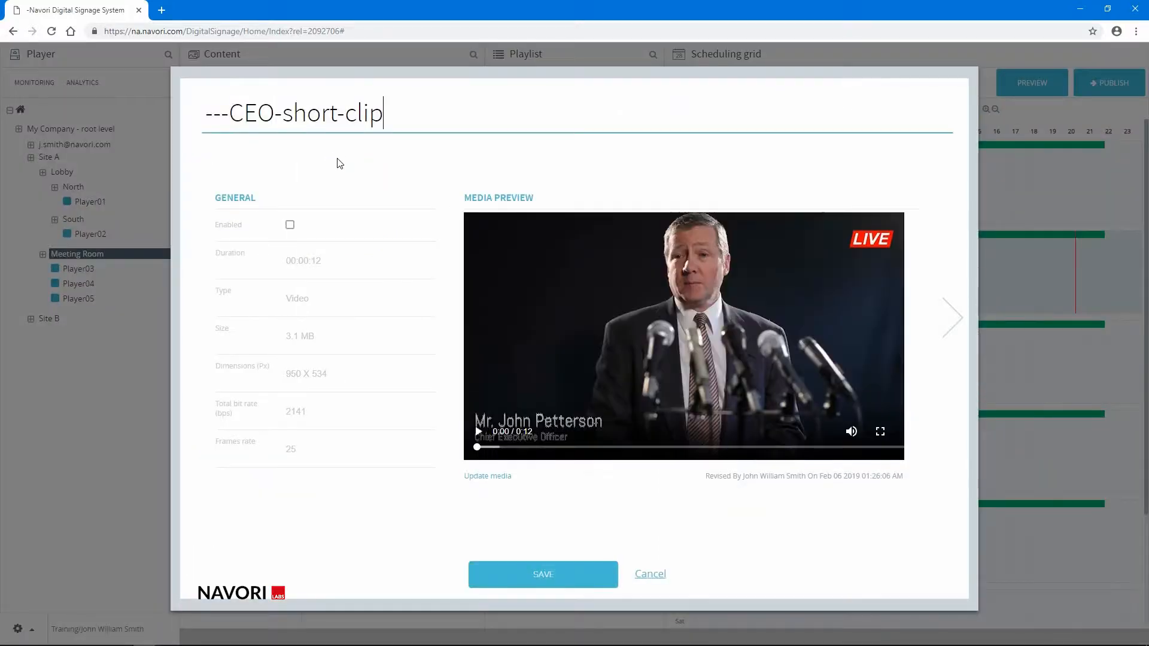
pyautogui.click(290, 225)
# - Play the ---CEO-short-clip preview full screen at reduced volume, and view the options for updating its media file
pyautogui.click(479, 432)
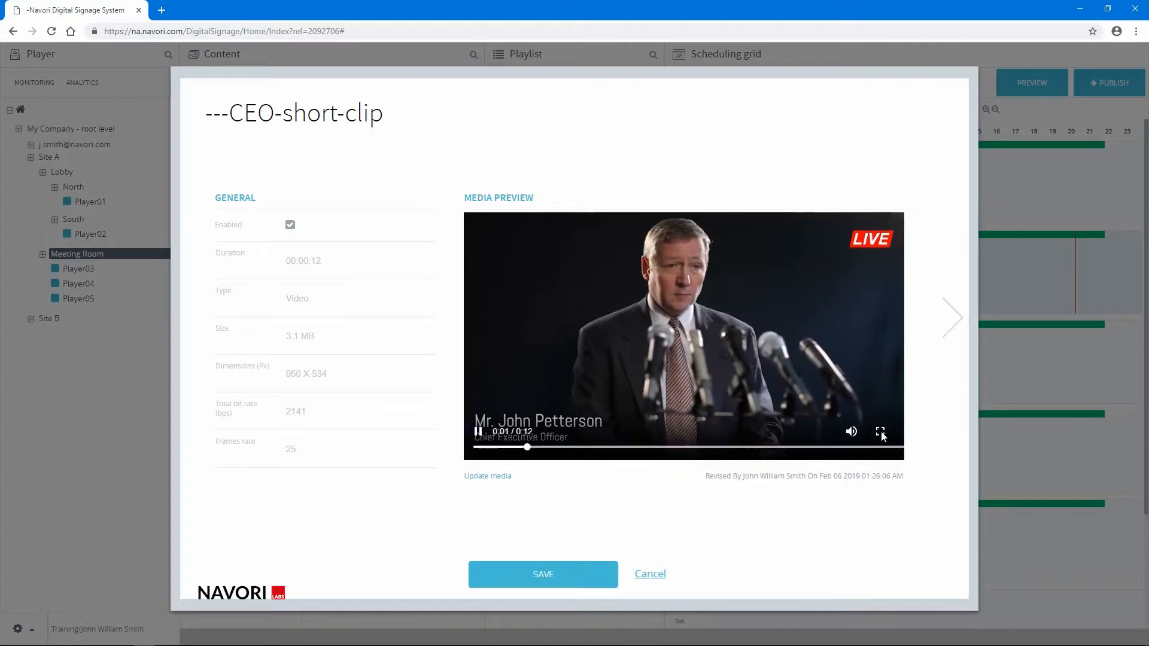
pyautogui.click(880, 432)
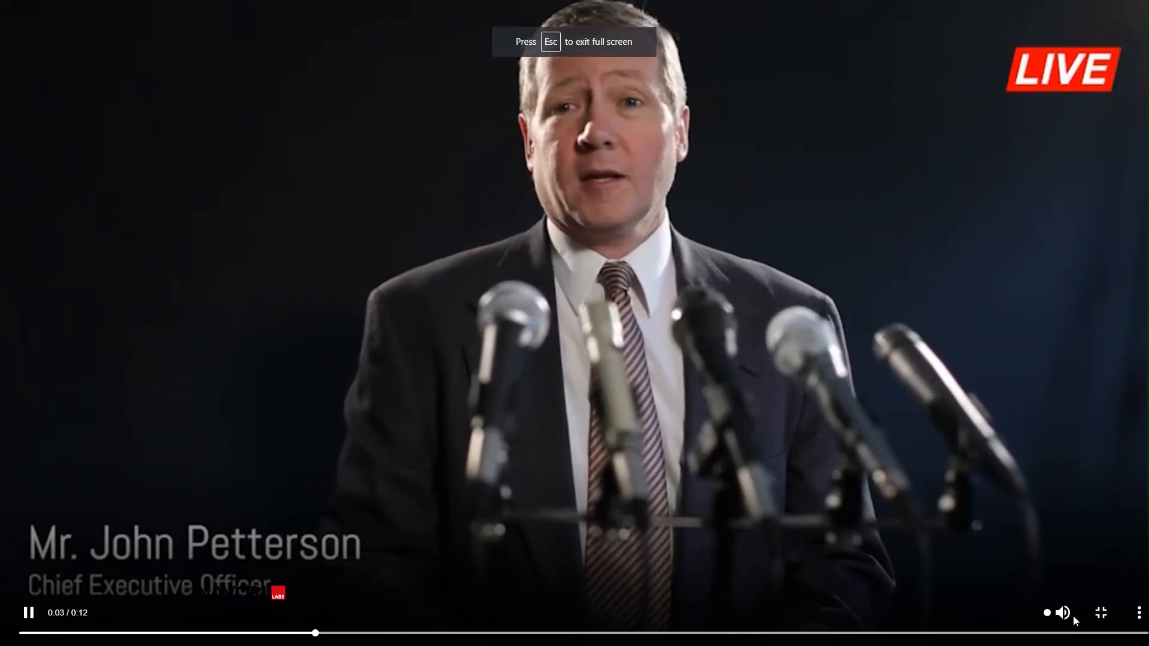
pyautogui.click(1028, 614)
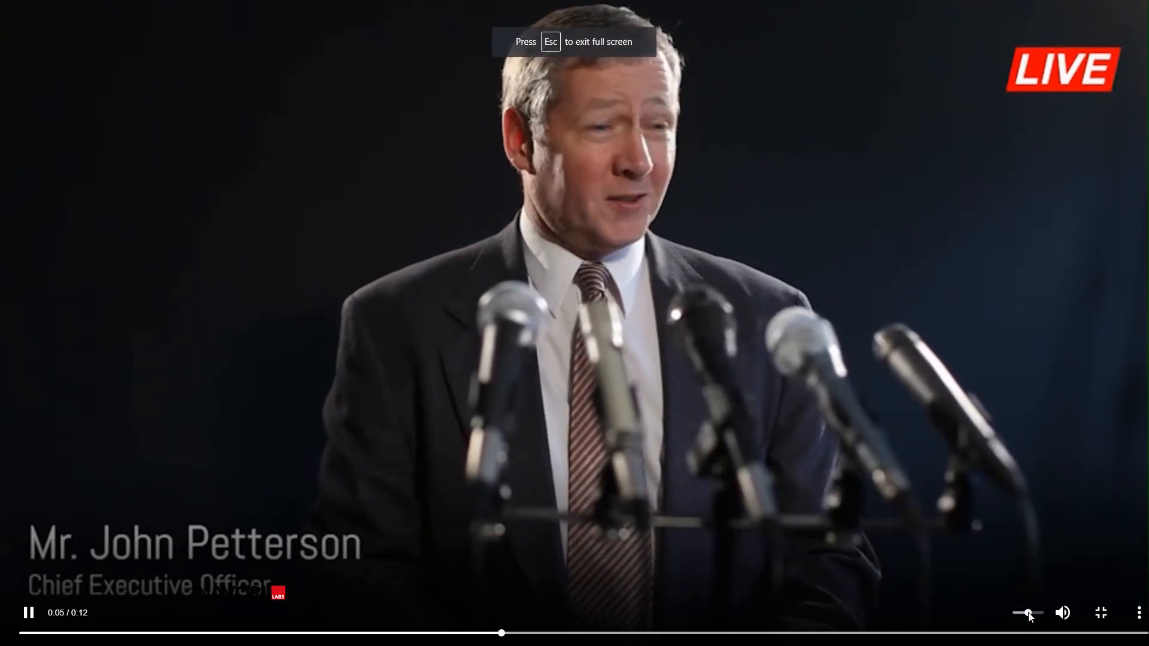
pyautogui.press('Escape')
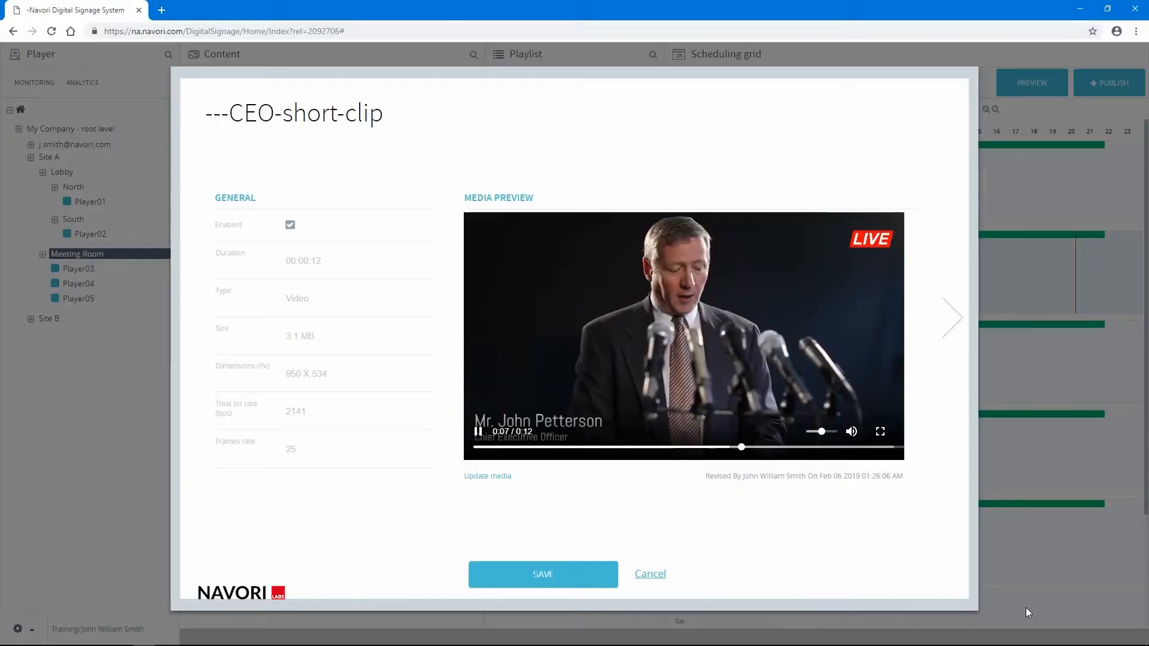
pyautogui.click(483, 477)
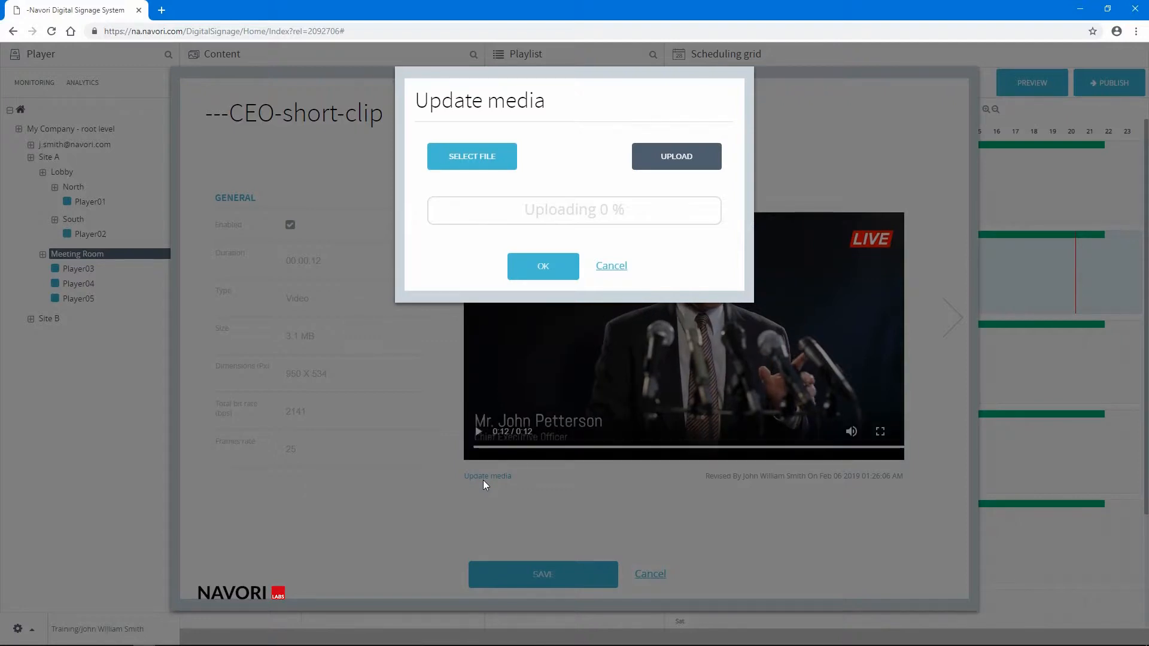
pyautogui.click(612, 267)
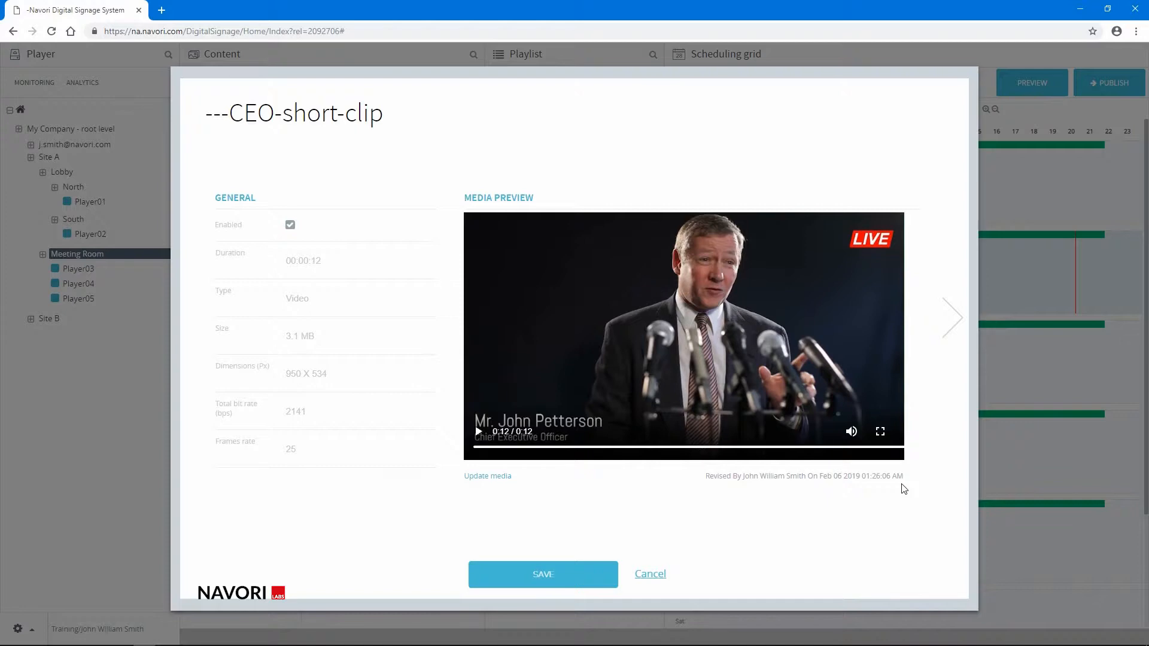
# - Set the ---CEO-short-clip video to hide the ticker and play muted, and save its properties
pyautogui.click(949, 336)
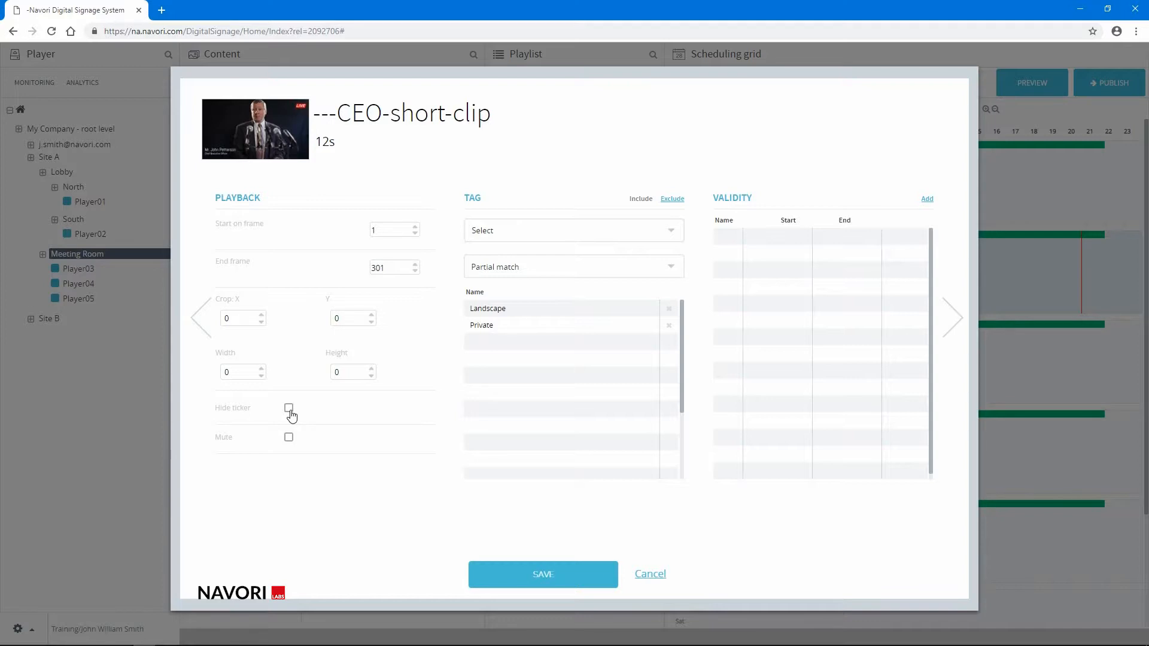
pyautogui.click(289, 409)
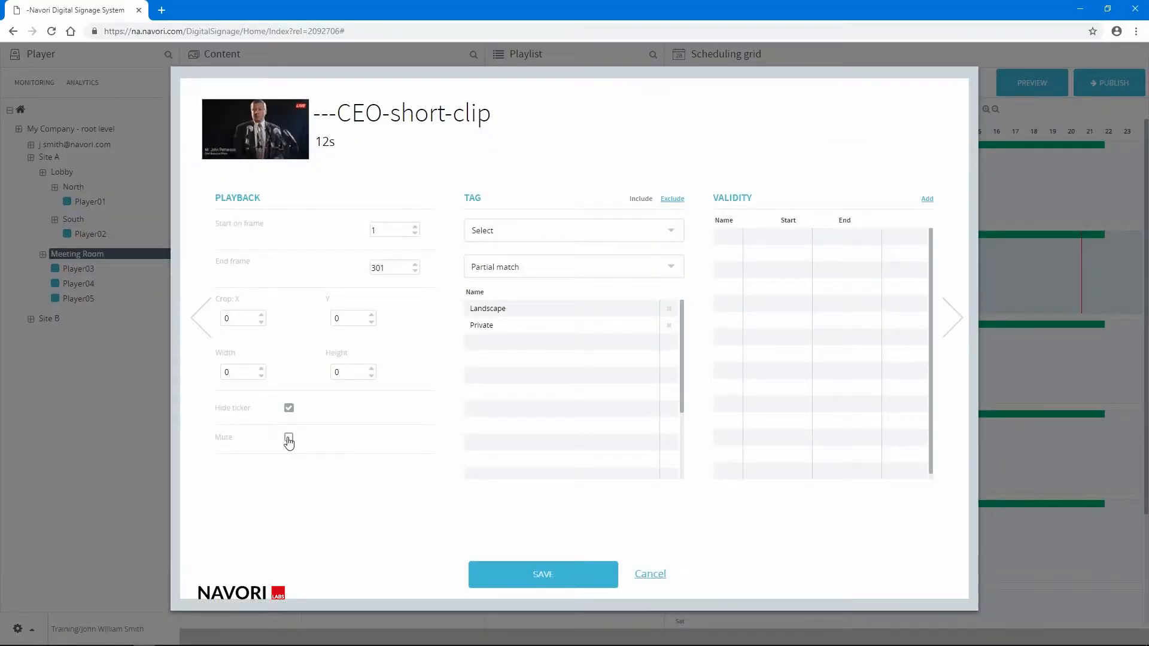
pyautogui.click(289, 440)
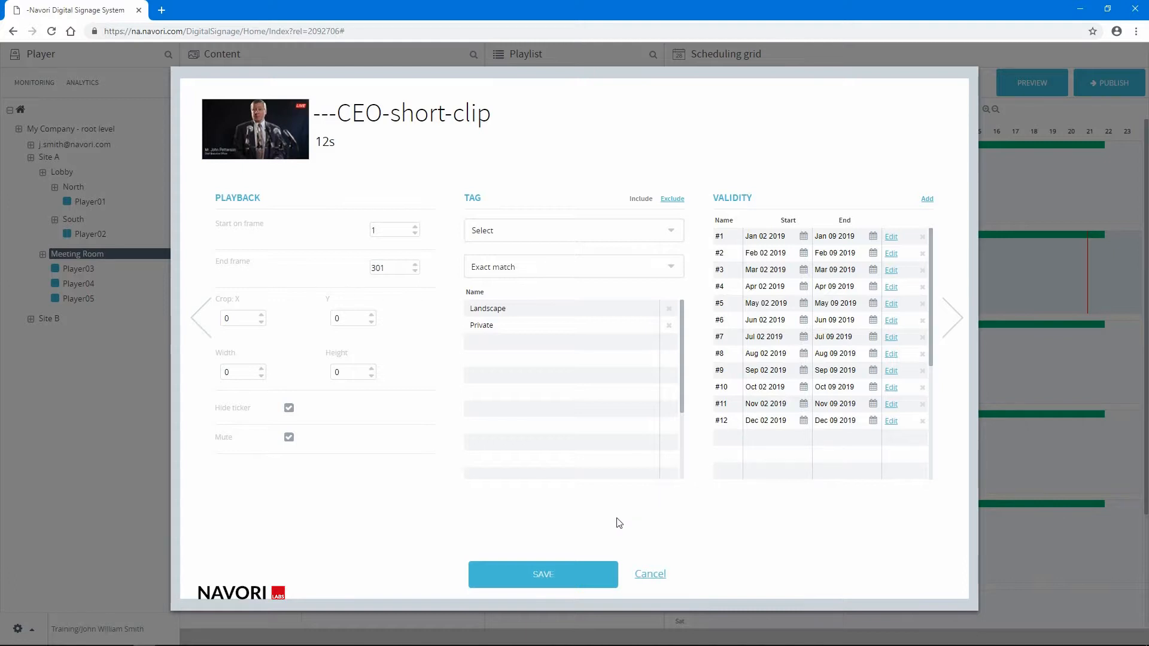
pyautogui.click(551, 573)
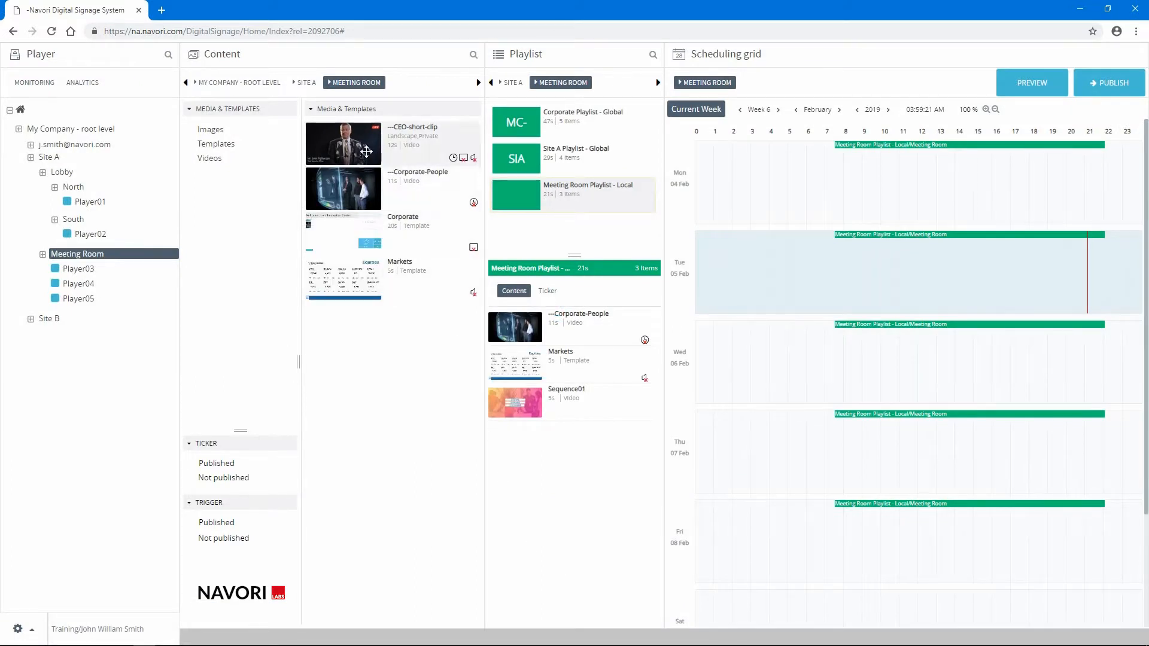
# - Add the ---CEO-short-clip video to the Meeting Room Playlist - Local, directly after the ---Corporate-People video
pyautogui.moveTo(365, 148); pyautogui.dragTo(536, 357)
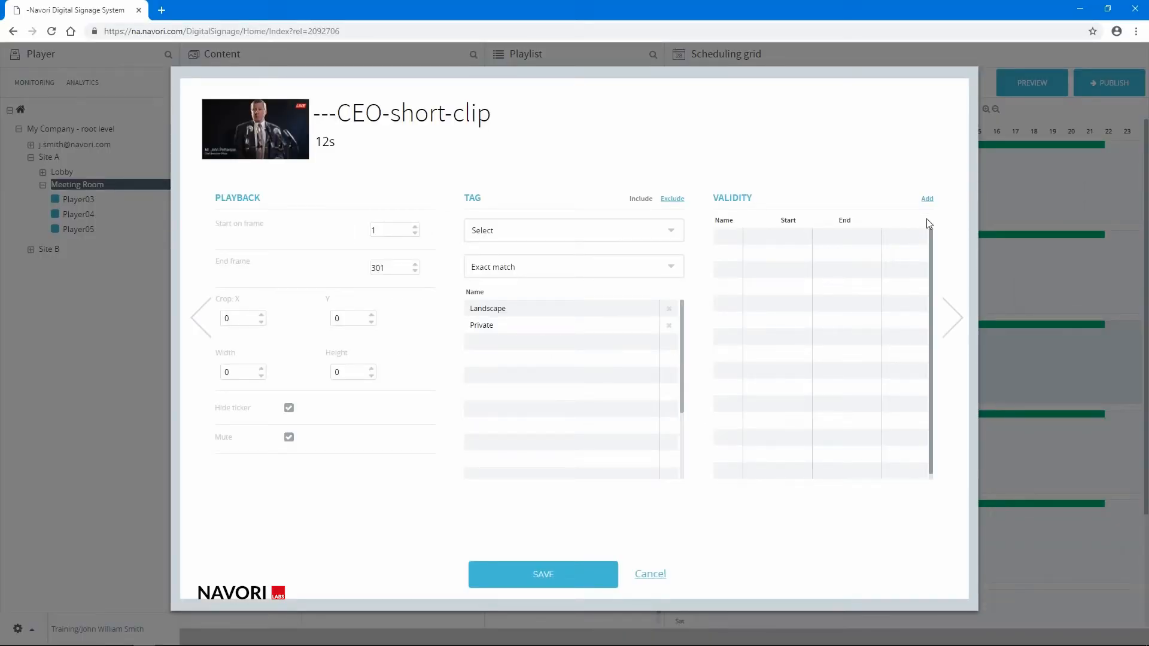
# - Add a validity period to the ---CEO-short-clip video running from Jan 01 2019 to Jul 01 2019
pyautogui.click(927, 199)
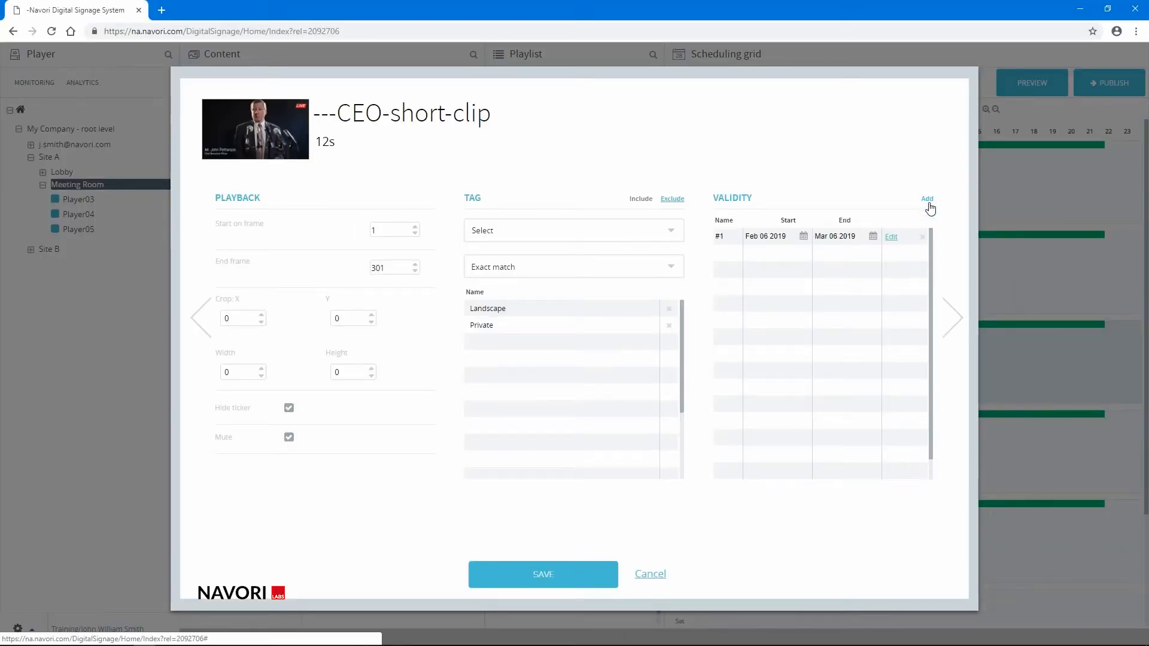
pyautogui.click(803, 236)
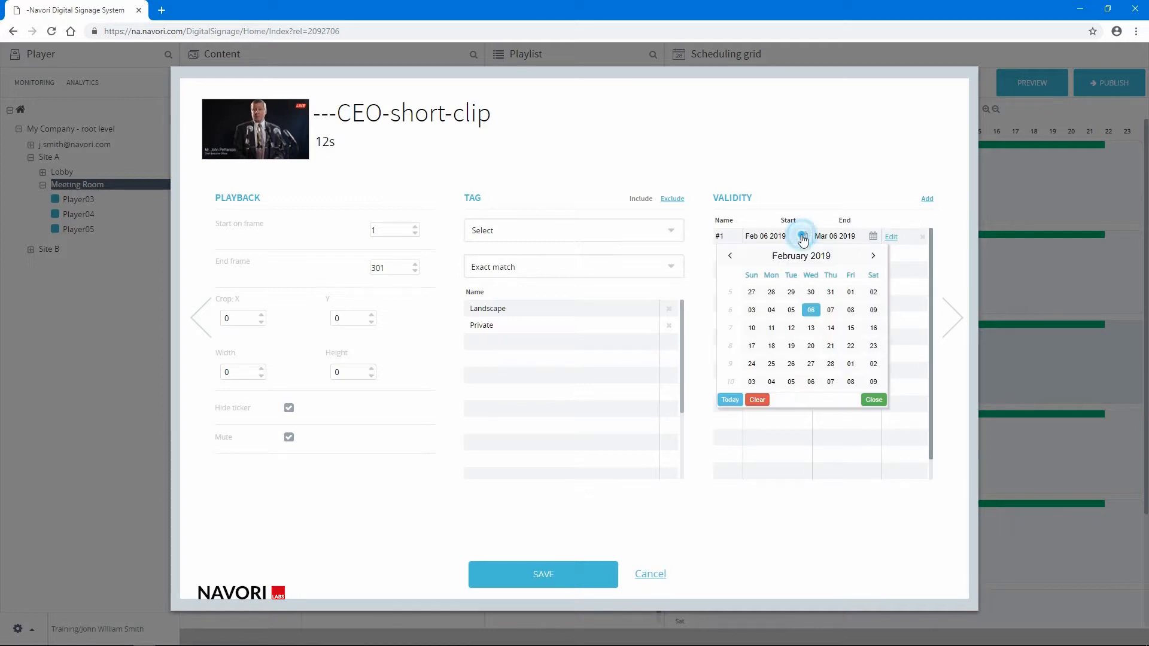
pyautogui.click(731, 257)
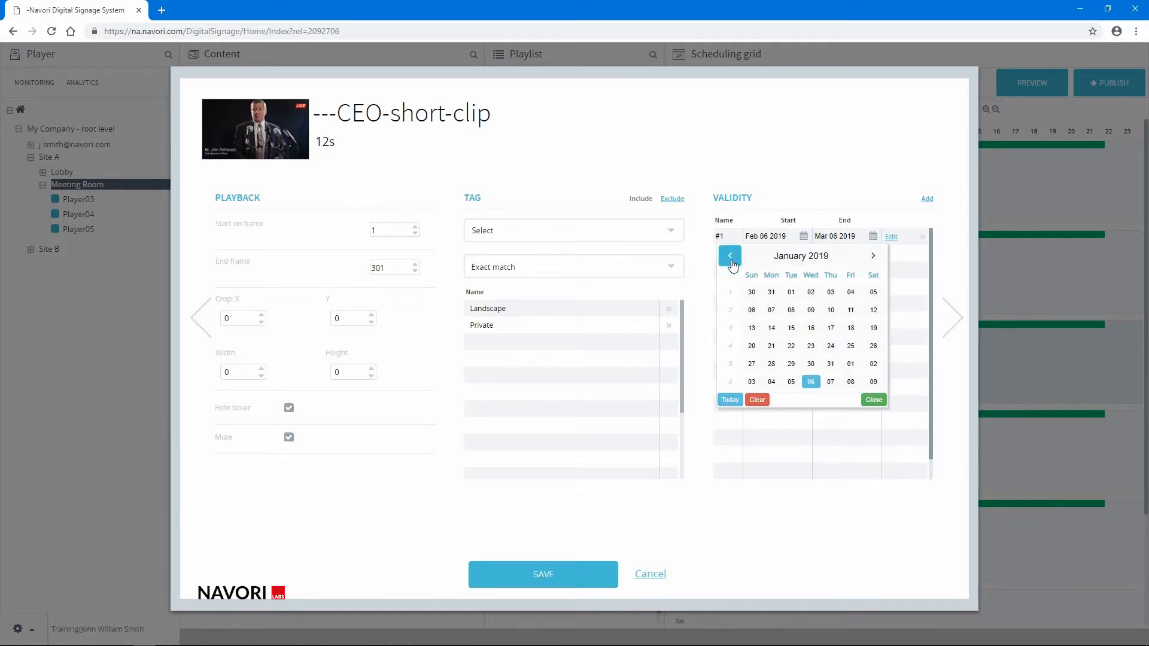
pyautogui.click(791, 292)
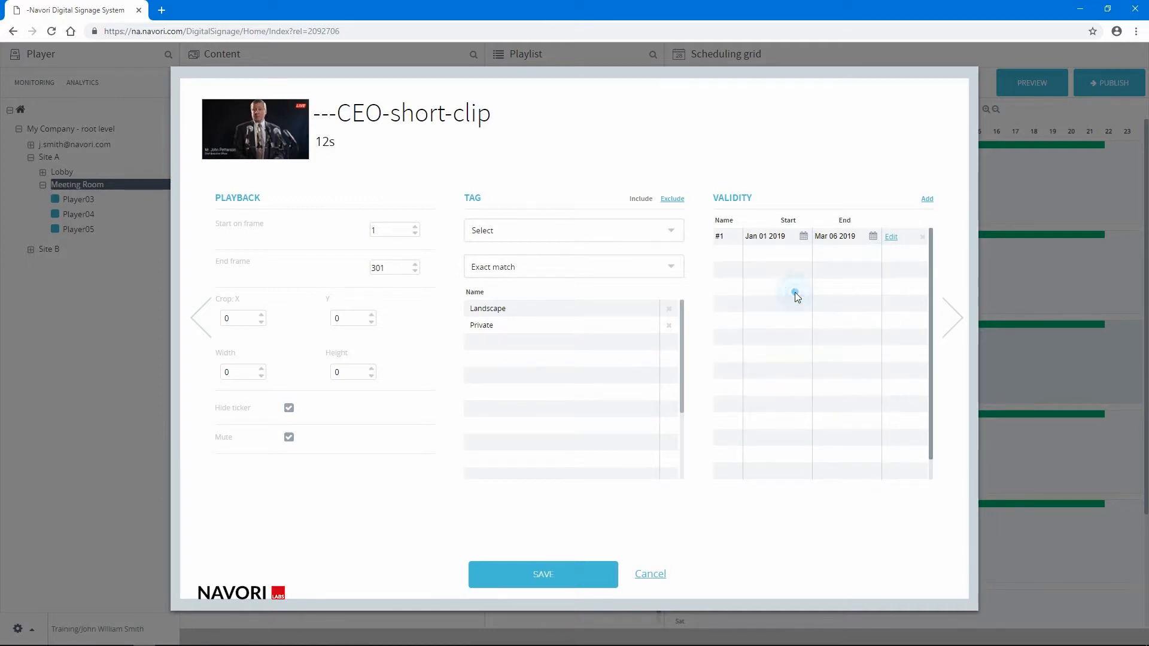
pyautogui.click(872, 236)
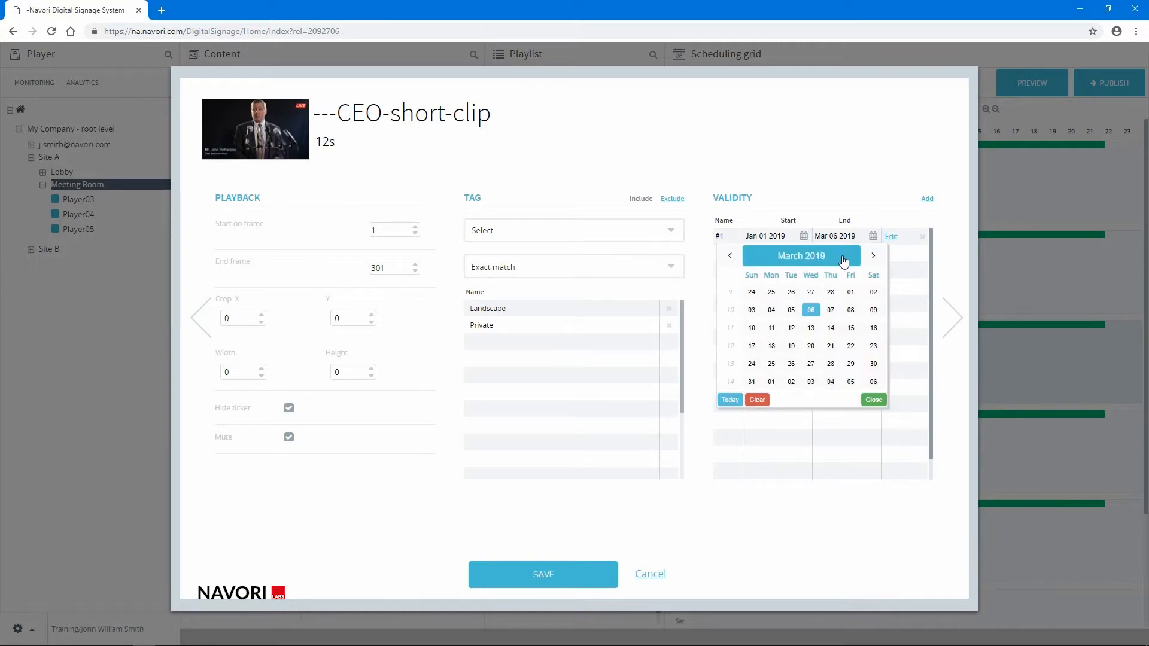
pyautogui.click(873, 258)
pyautogui.click(873, 258)
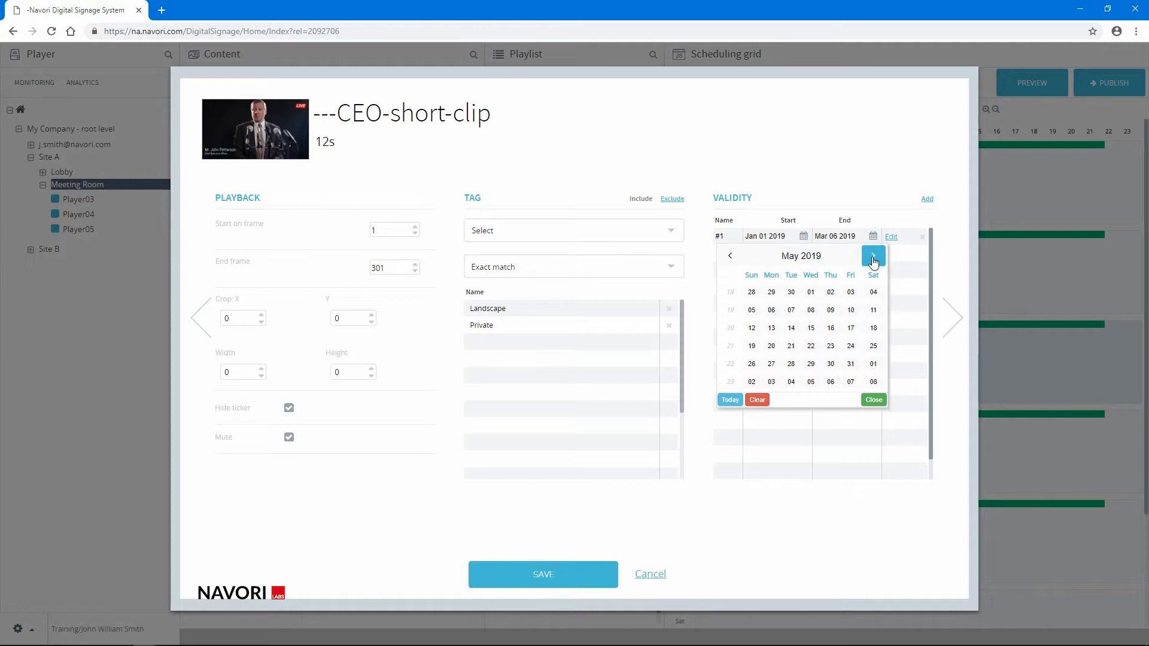
pyautogui.click(873, 258)
pyautogui.click(872, 258)
pyautogui.click(772, 293)
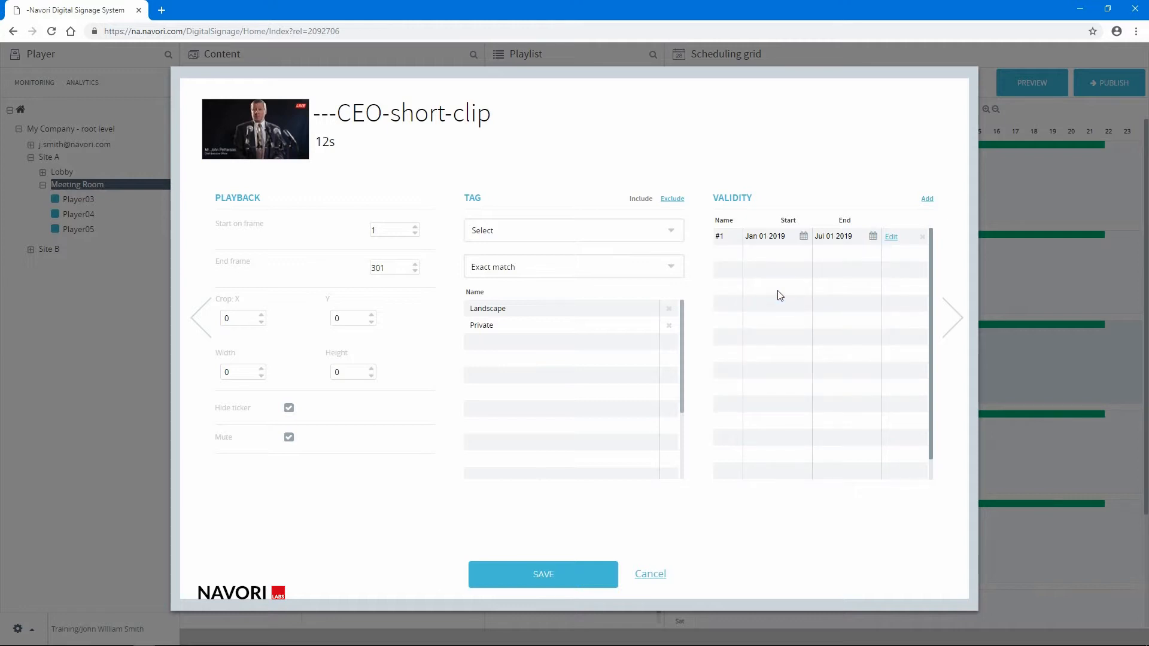
# - Restrict the clip's validity period to Monday, Wednesday and Friday with a 06:00:00 AM start time, and save it
pyautogui.click(890, 238)
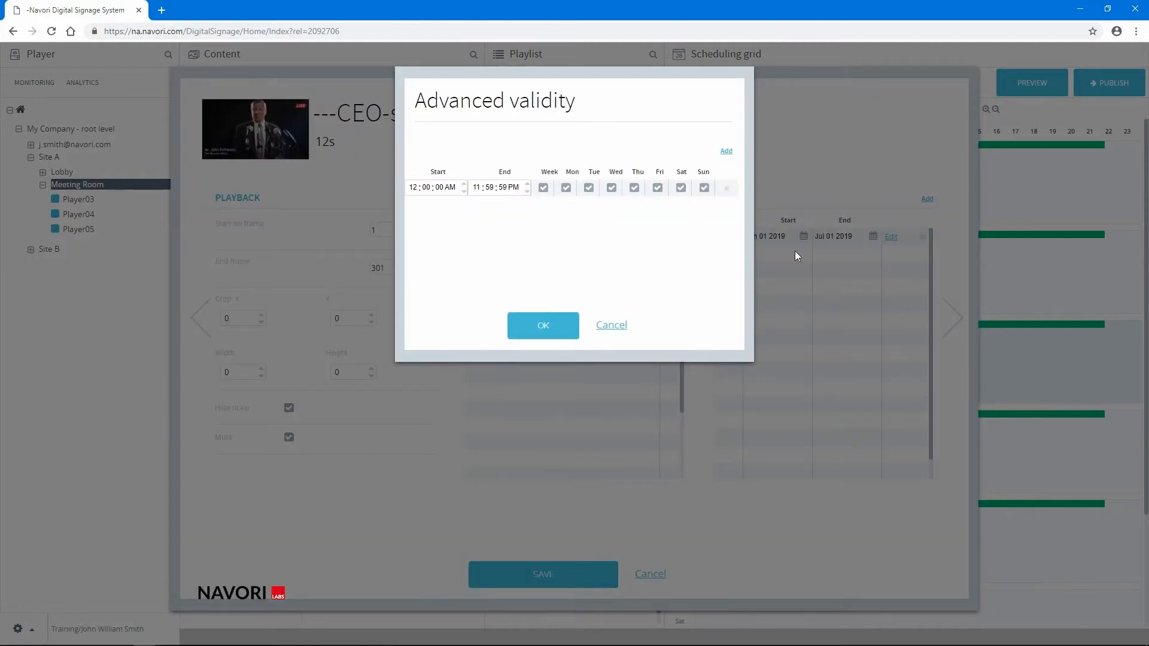
pyautogui.click(543, 187)
pyautogui.click(566, 188)
pyautogui.click(612, 190)
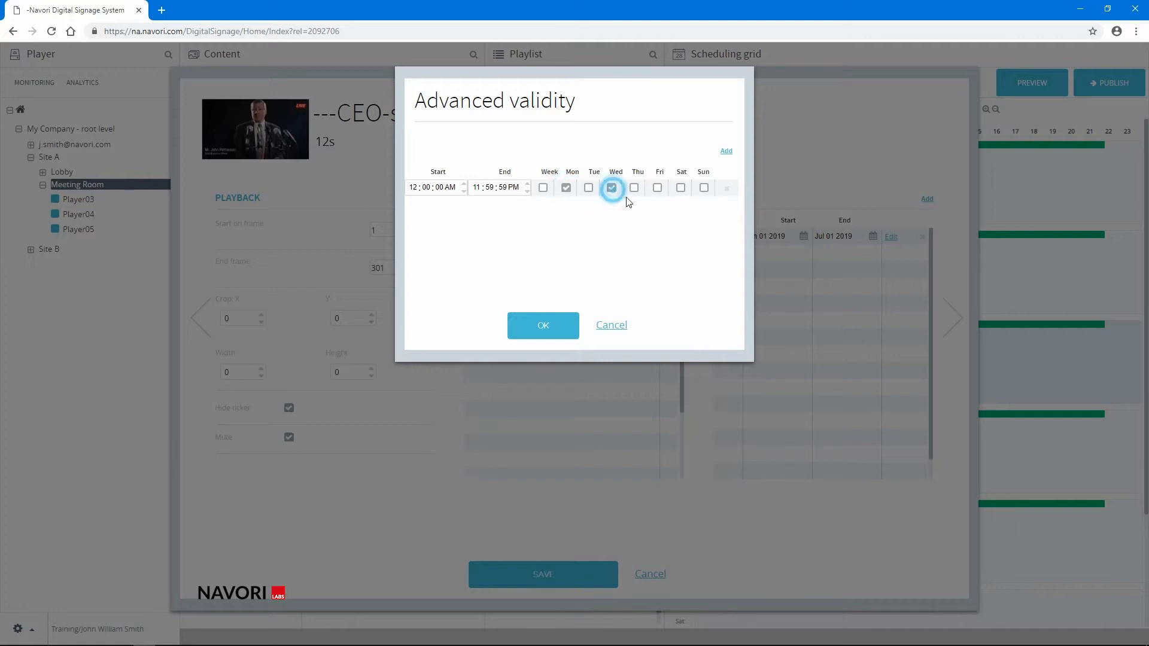
pyautogui.click(658, 189)
pyautogui.click(412, 188)
pyautogui.write('6')
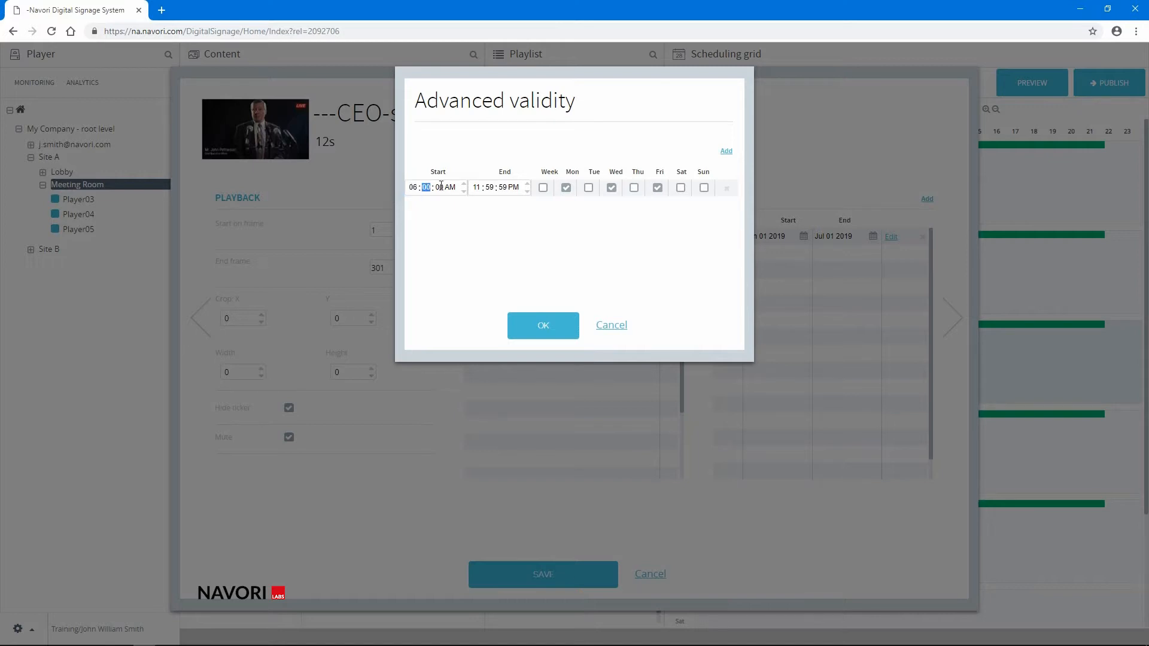
pyautogui.click(449, 187)
pyautogui.click(488, 187)
pyautogui.click(503, 187)
pyautogui.click(541, 326)
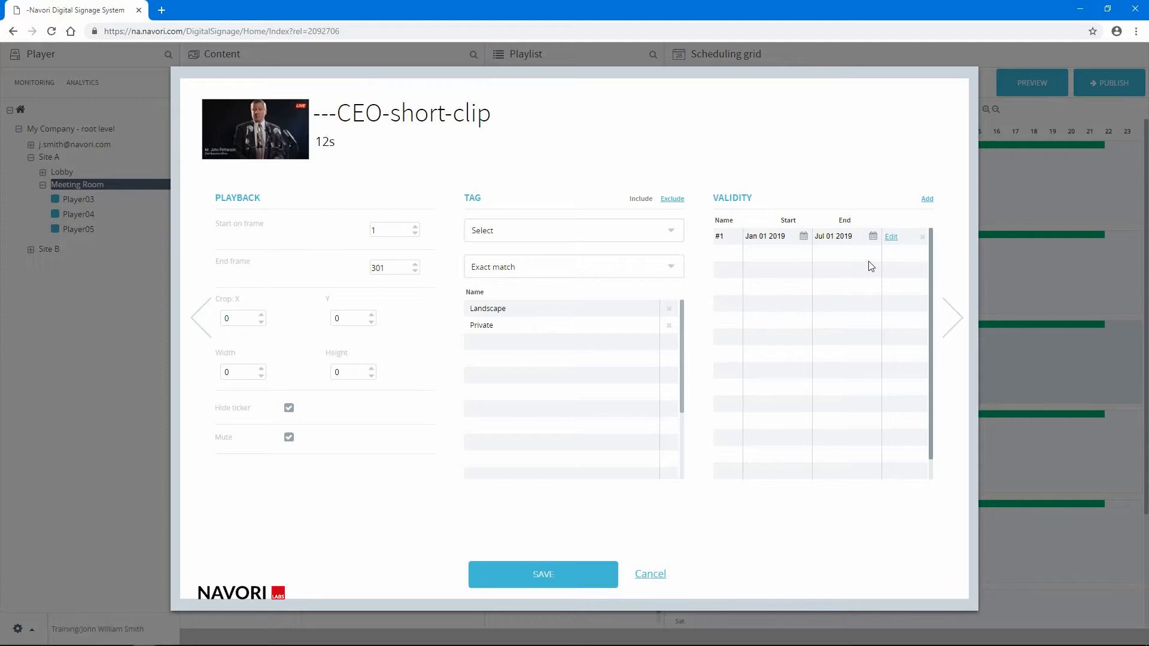
pyautogui.click(542, 574)
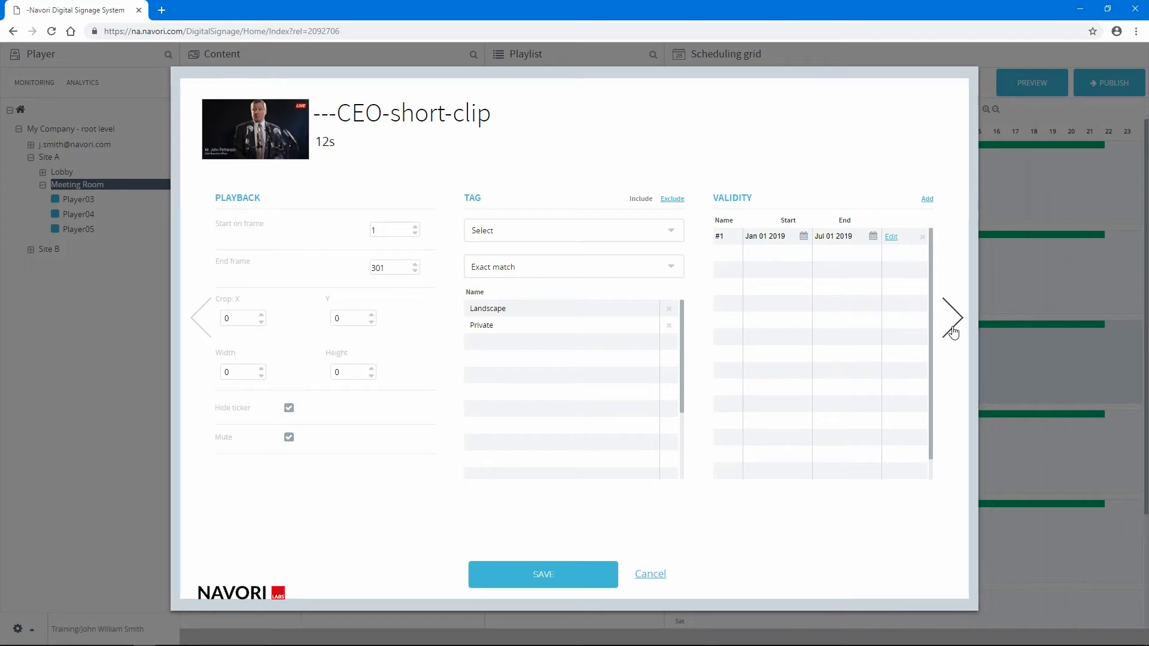
# - Show the keywords, attached files and advertising settings of the ---CEO-short-clip video
pyautogui.click(953, 329)
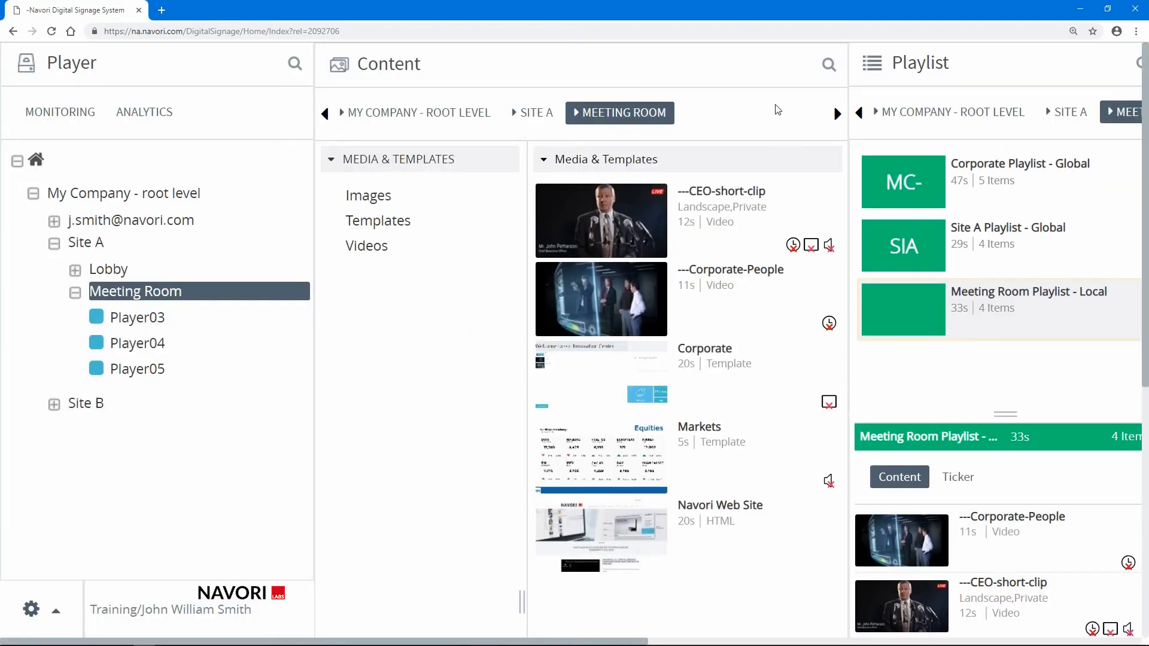
# - Search the Meeting Room content for "jpg" and for "corporate", and clear the search
pyautogui.click(829, 64)
pyautogui.click(788, 64)
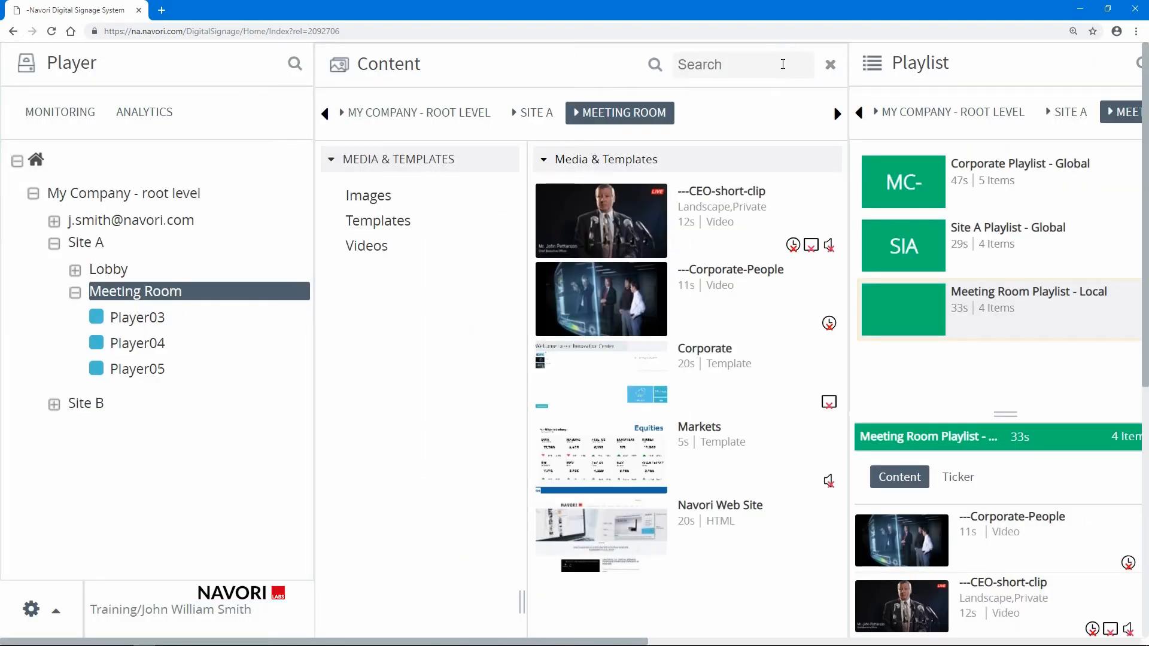
pyautogui.write('jpg')
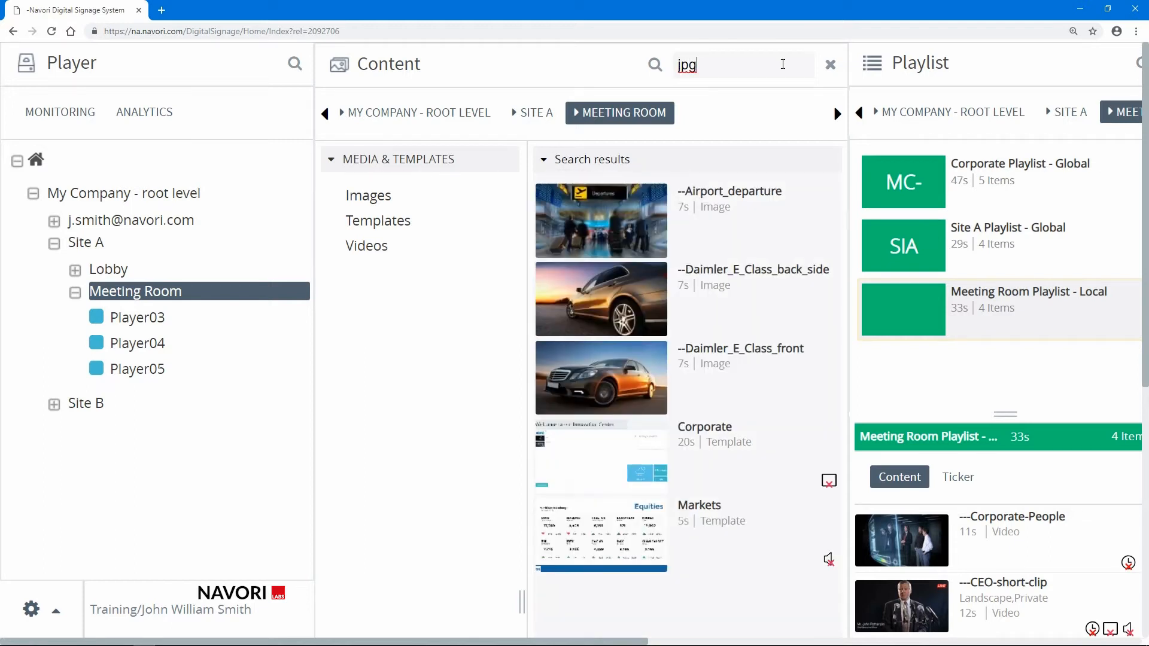
pyautogui.moveTo(764, 58); pyautogui.dragTo(683, 70)
pyautogui.write('corporate')
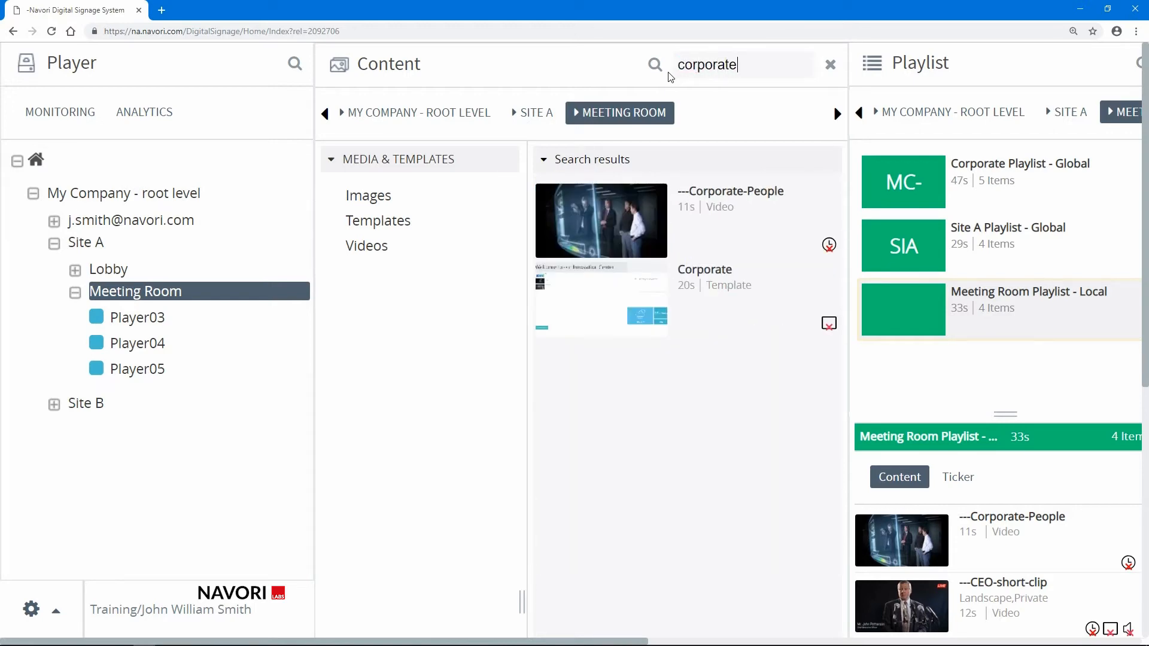
pyautogui.click(831, 65)
pyautogui.click(831, 67)
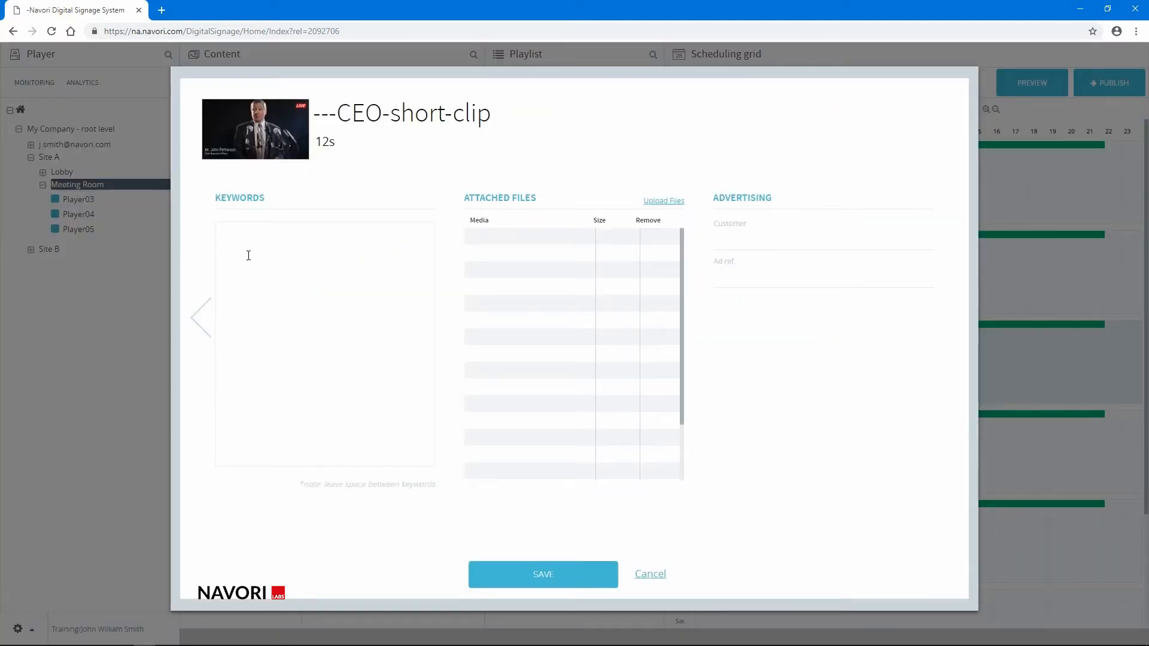
# - Enter the keywords "speech announcement live" for the ---CEO-short-clip video
pyautogui.click(250, 256)
pyautogui.write('speech announcement live')
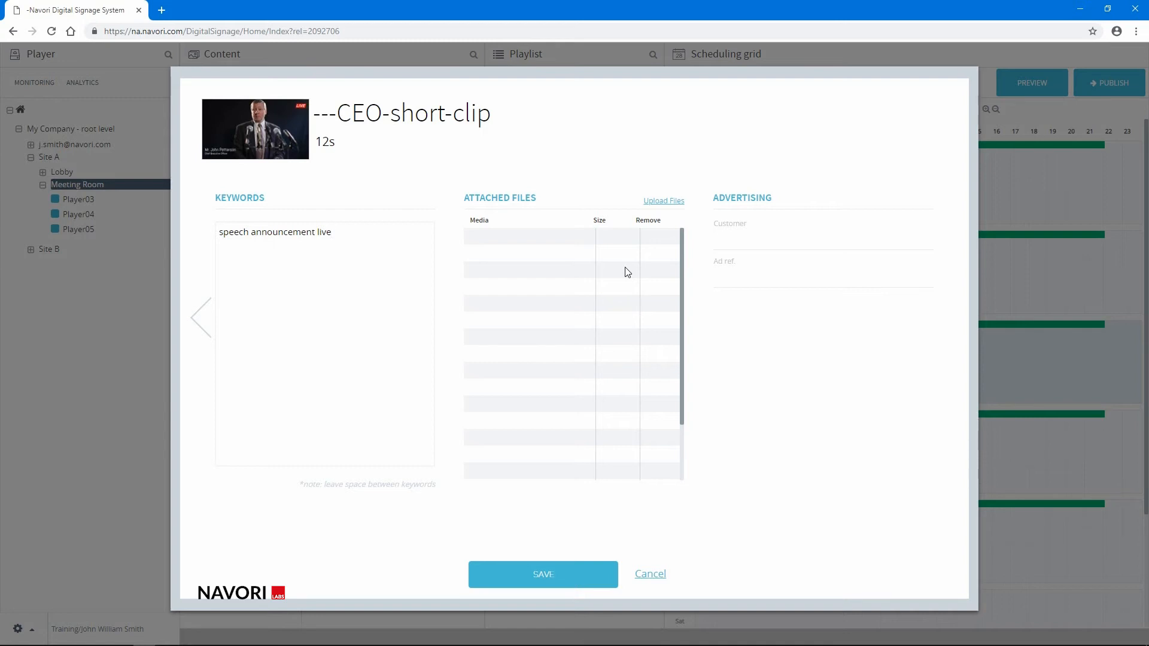
# - Upload --Daimler_E_Class_back_side.jpg, --Daimler_E_Class_front.jpg and Employee Phone Tablet.jpg as attached files of the clip
pyautogui.click(661, 201)
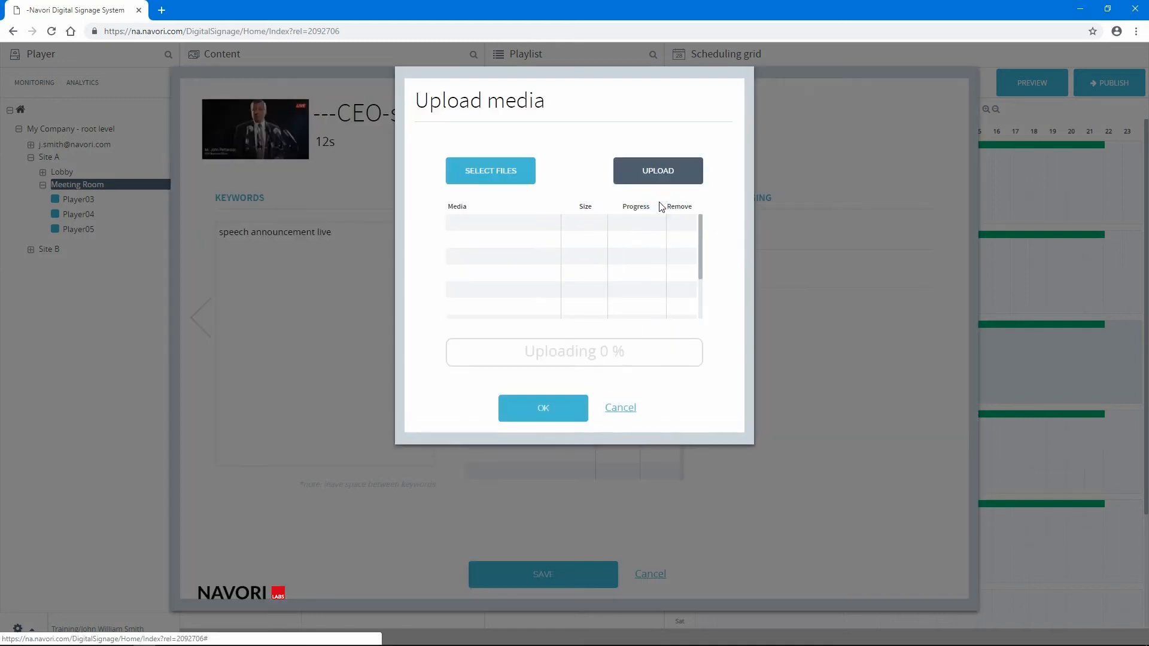
pyautogui.click(504, 172)
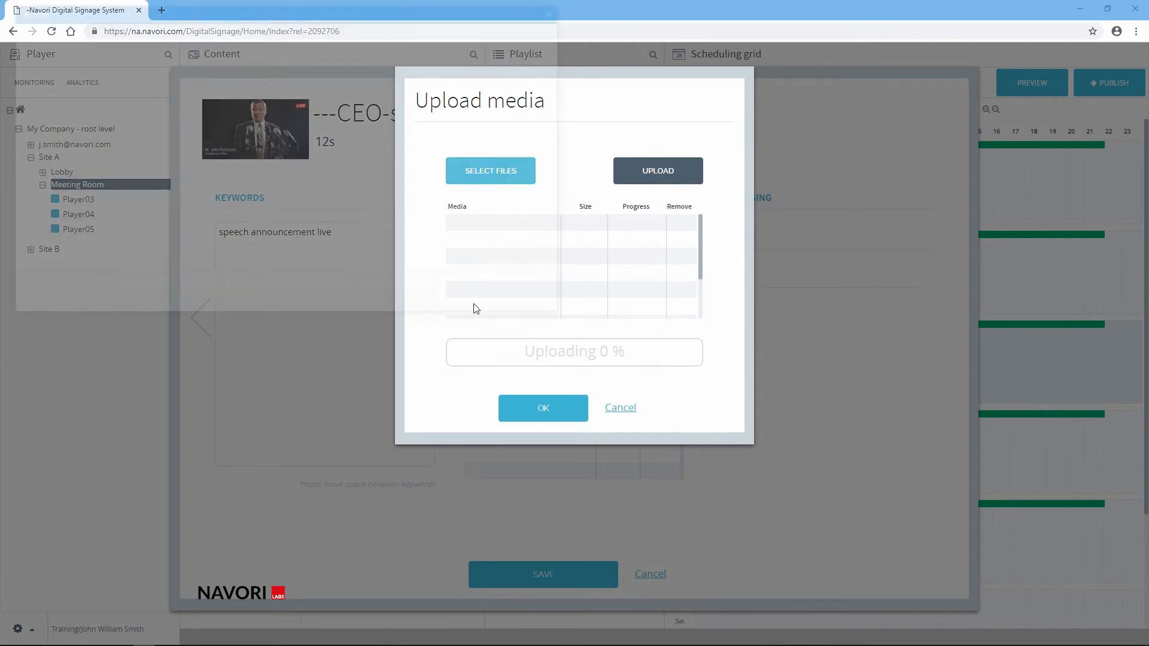
pyautogui.click(212, 209)
pyautogui.keyDown('ctrl'); pyautogui.click(203, 223); pyautogui.keyUp('ctrl')
pyautogui.keyDown('ctrl'); pyautogui.click(205, 234); pyautogui.keyUp('ctrl')
pyautogui.click(474, 303)
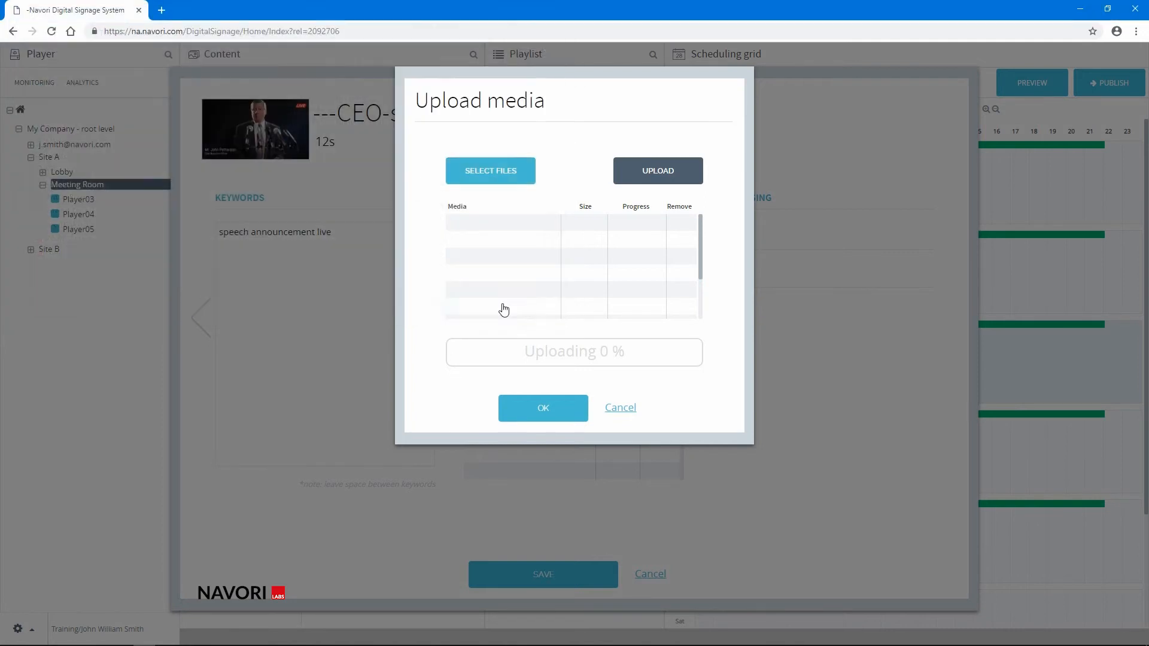
pyautogui.click(651, 172)
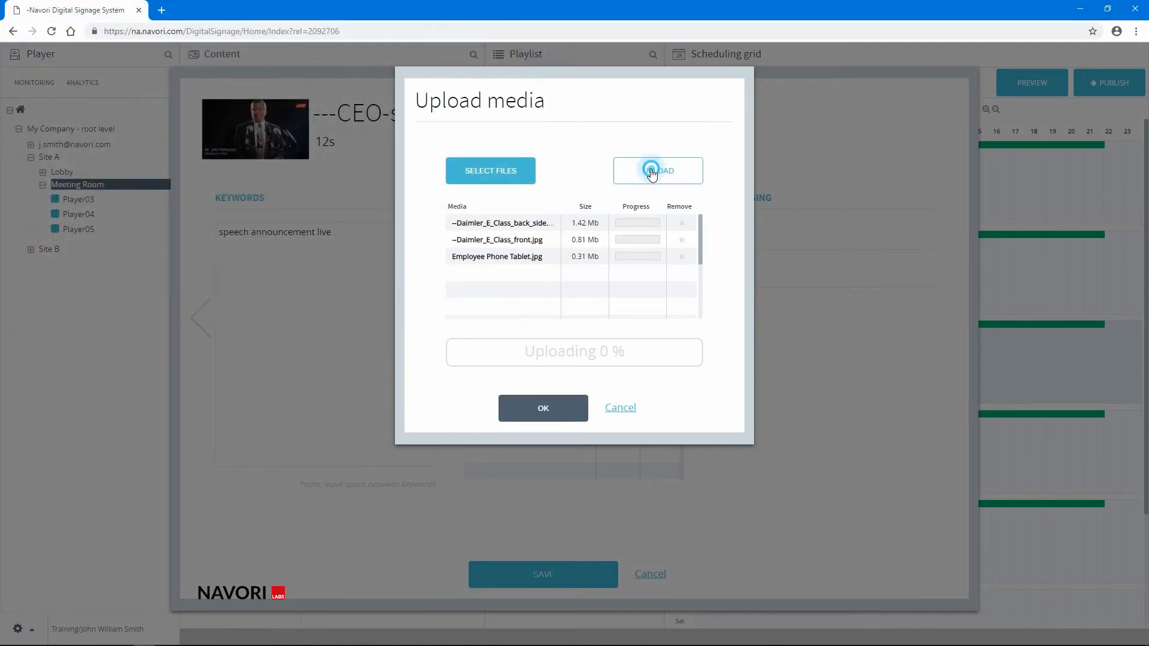
pyautogui.click(544, 409)
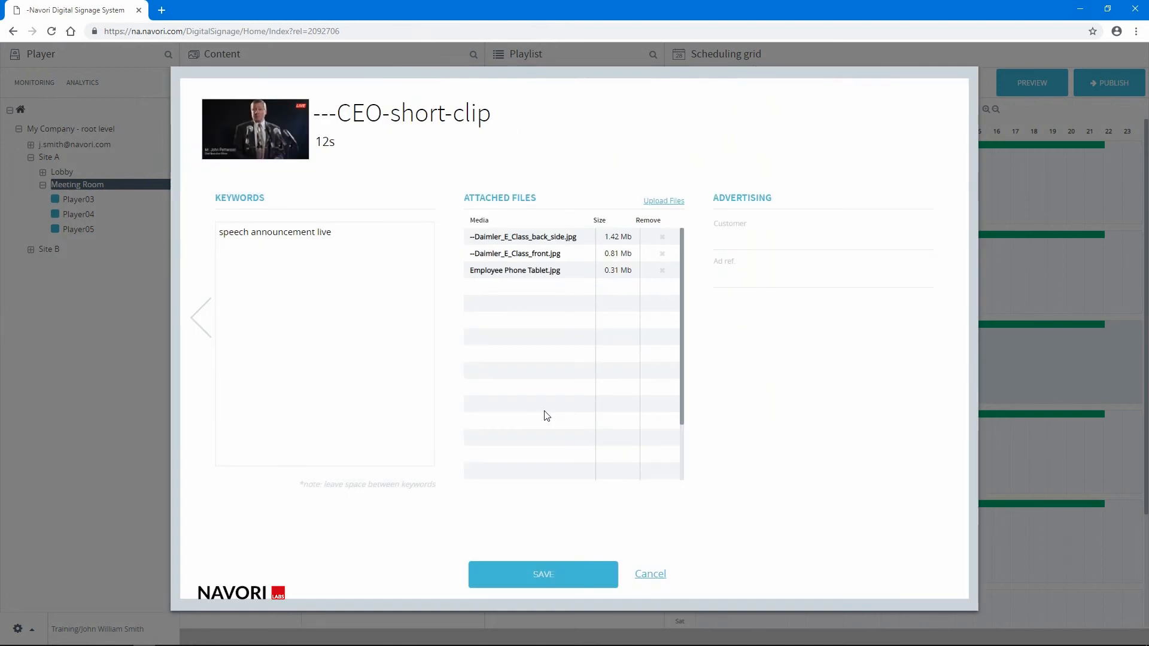
# - Set the clip's advertising customer to Coca Cola and its ad reference to WinterCampaign, and save the properties
pyautogui.click(808, 238)
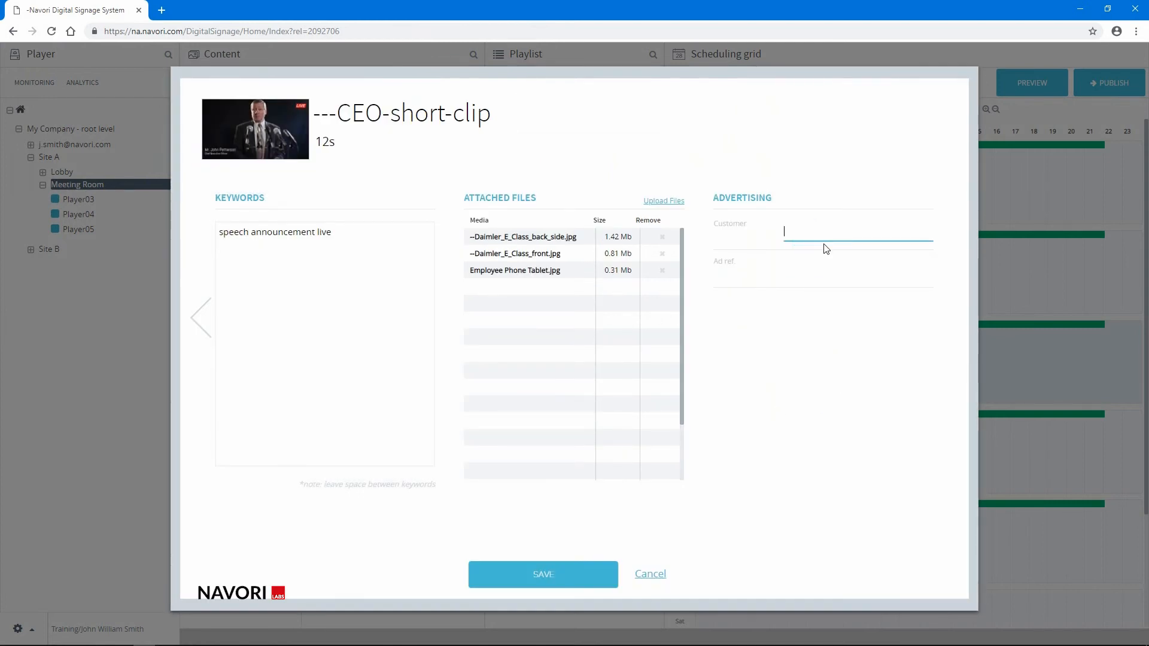
pyautogui.write('Coca Cola')
pyautogui.click(809, 270)
pyautogui.write('Win')
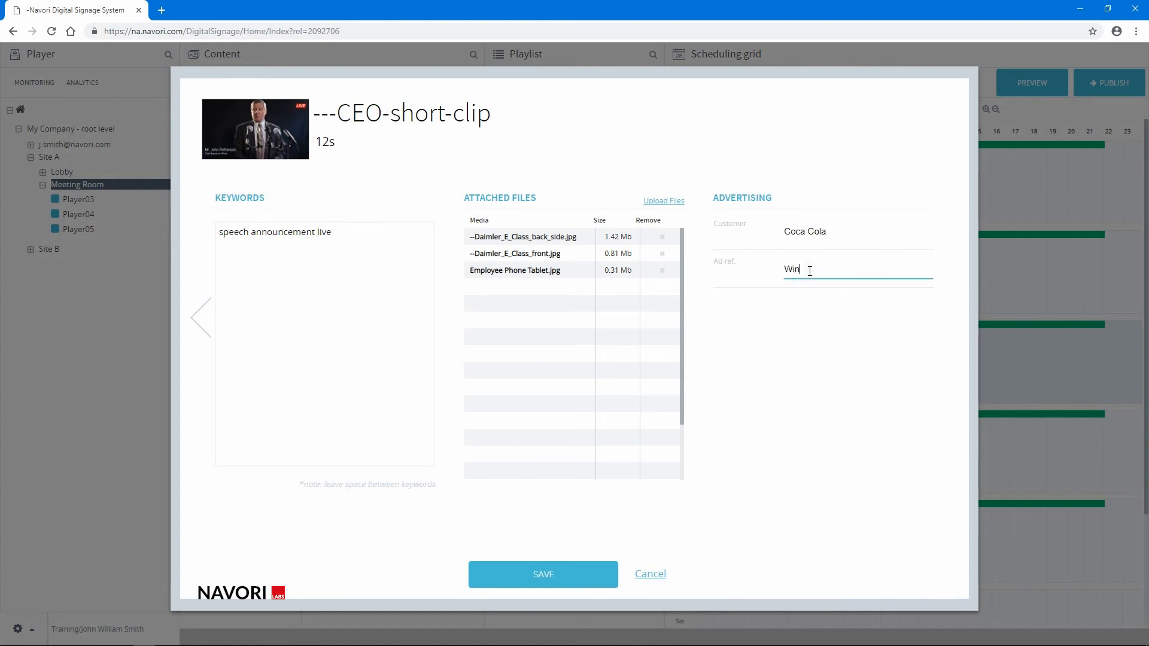
pyautogui.write('terCampaign')
pyautogui.click(541, 572)
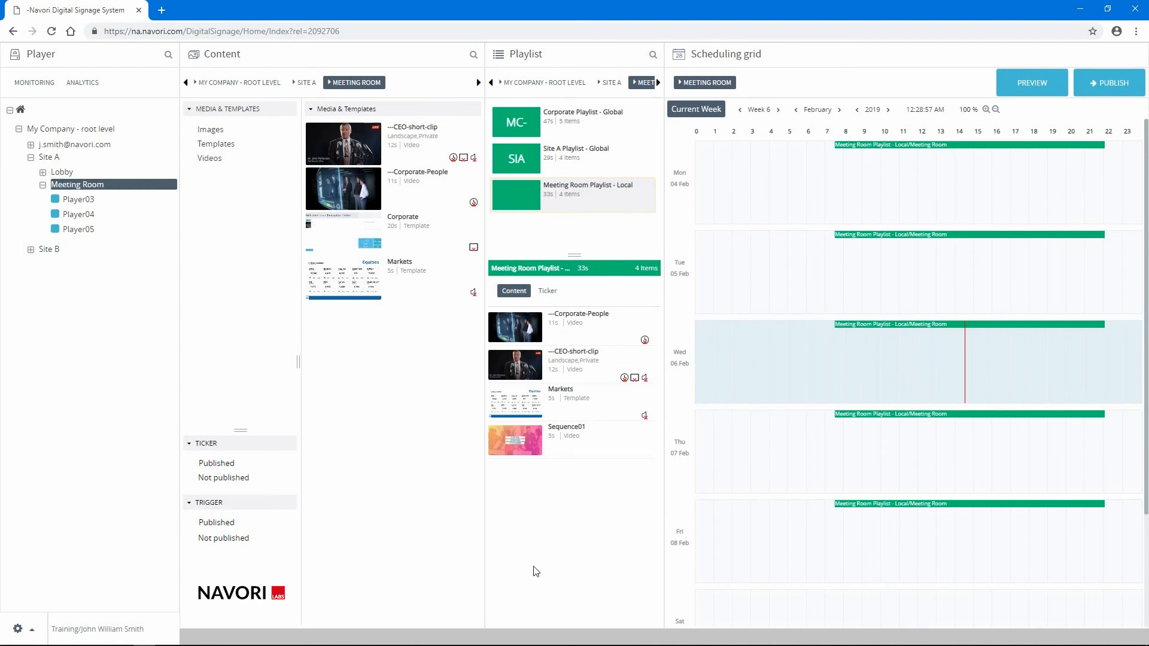
# - Add a new URL item named "Navori Web Site" to the Meeting Room content
pyautogui.rightClick(321, 341)
pyautogui.moveTo(332, 352)
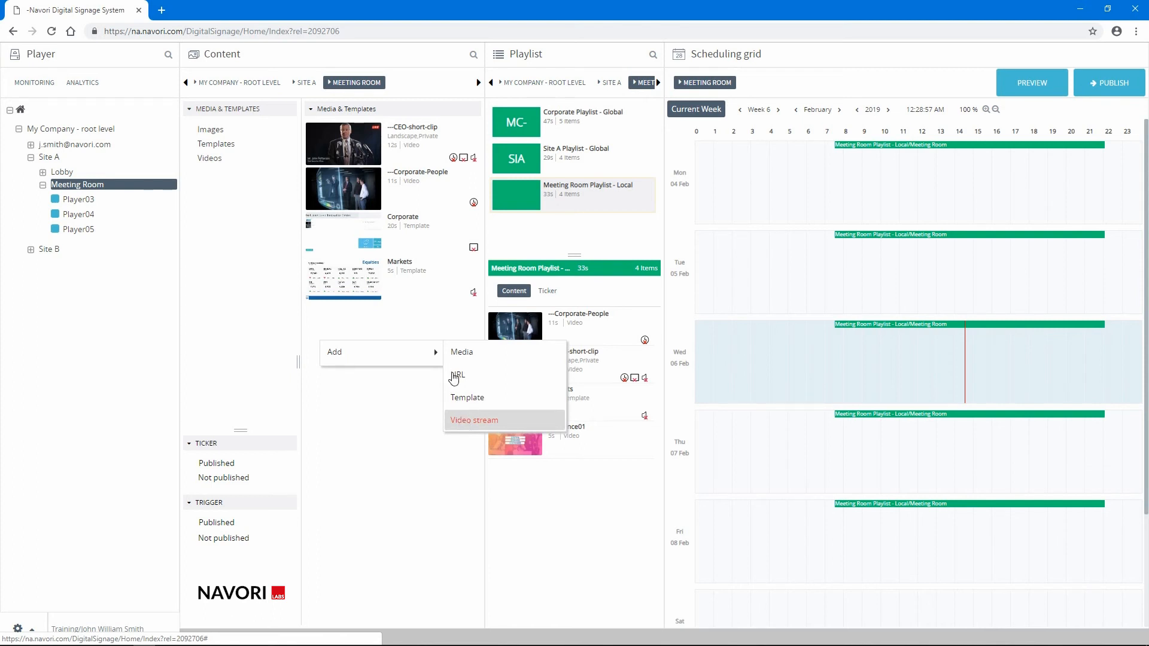
pyautogui.click(457, 377)
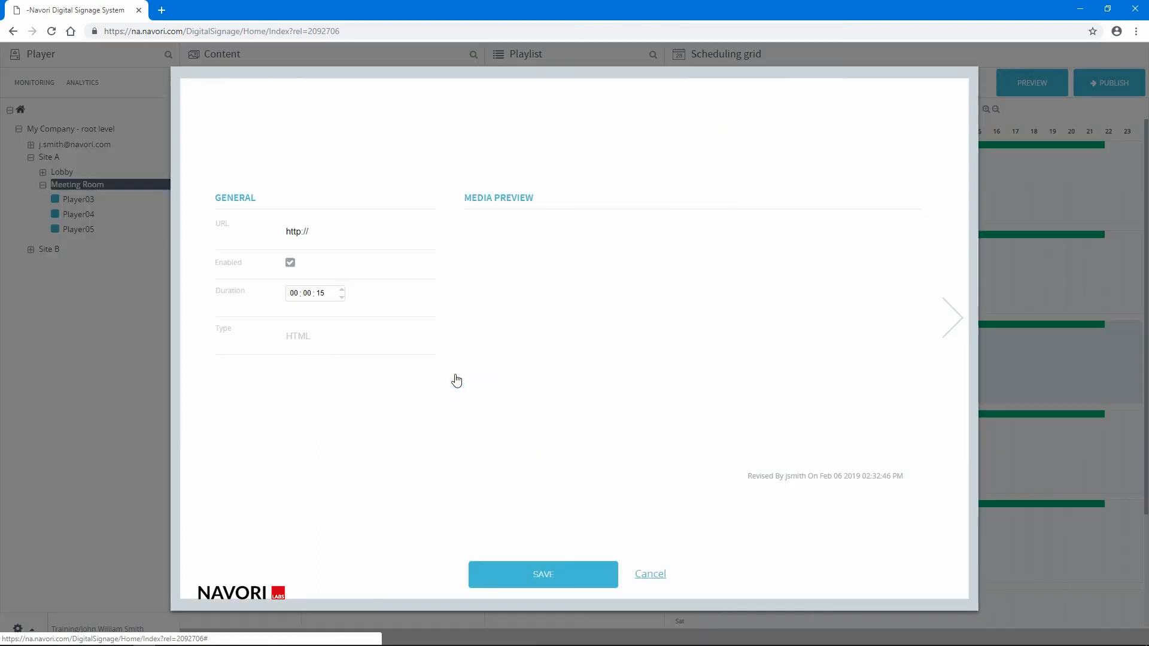
pyautogui.write('Navori ')
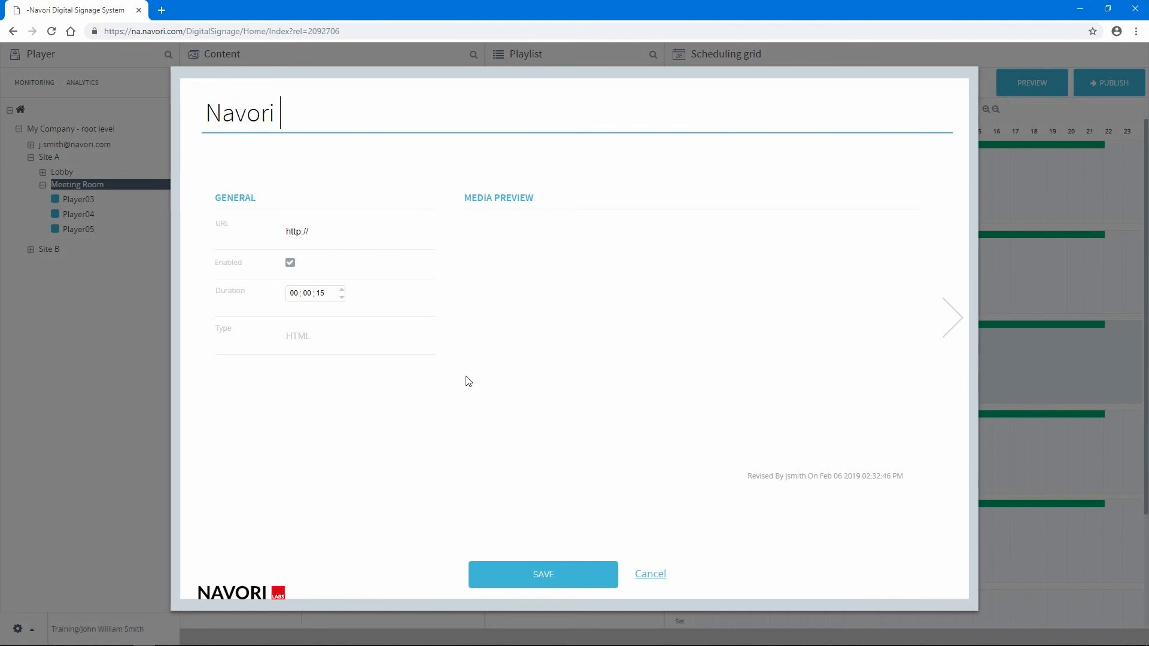
pyautogui.write('Web Site')
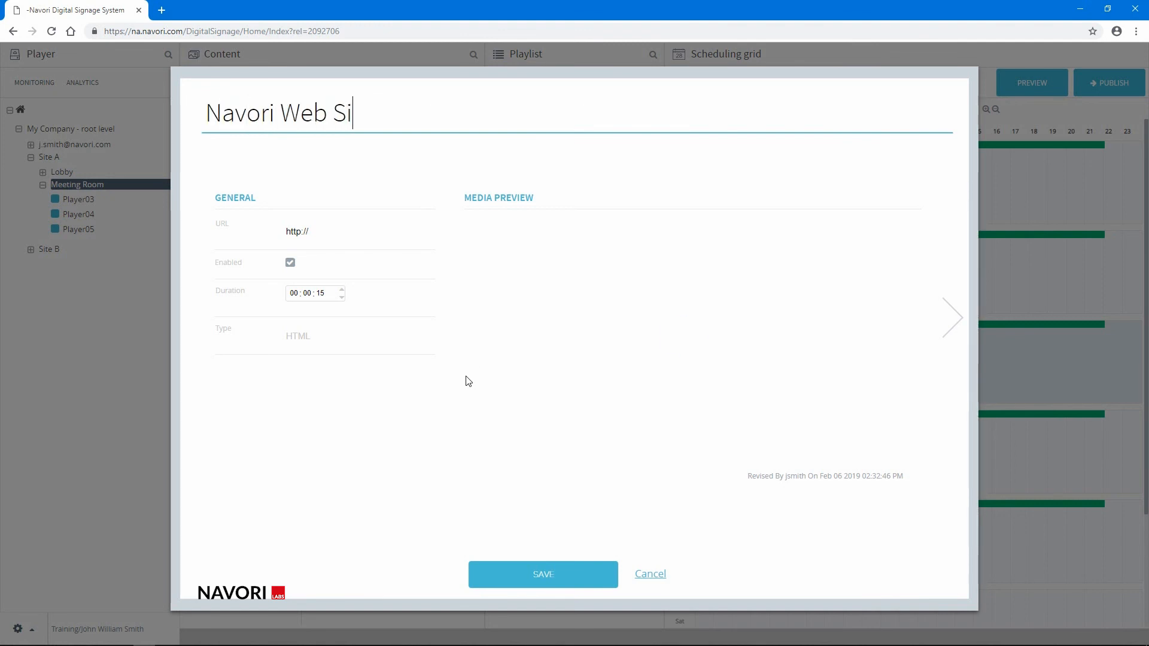
pyautogui.click(299, 231)
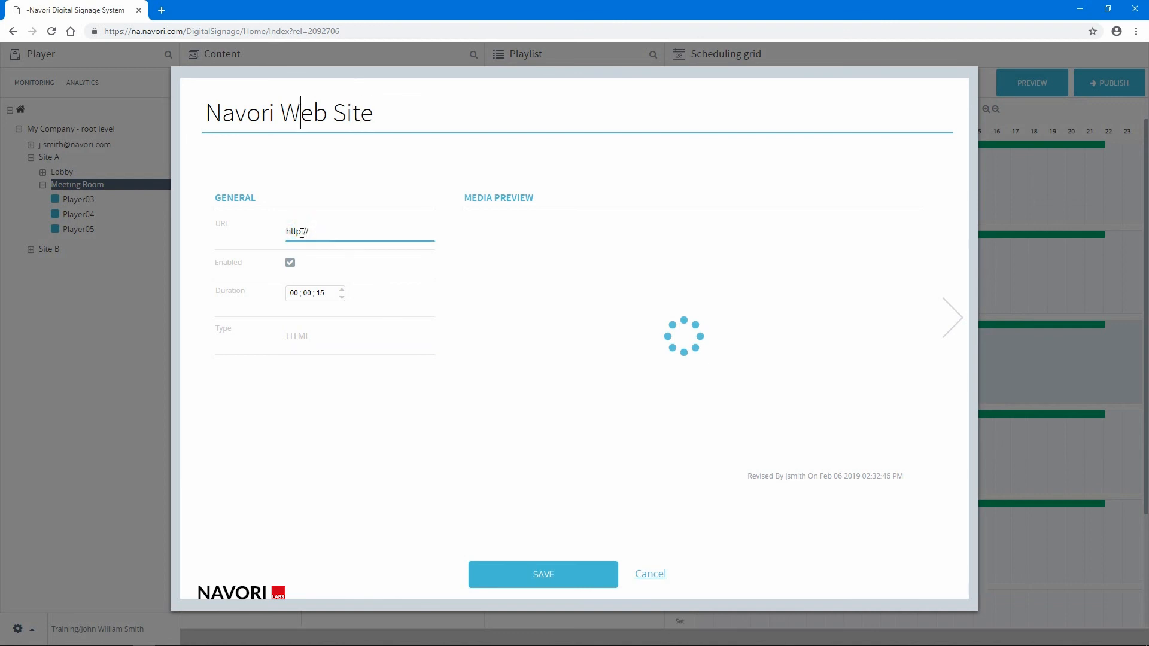
pyautogui.write('s')
pyautogui.click(312, 231)
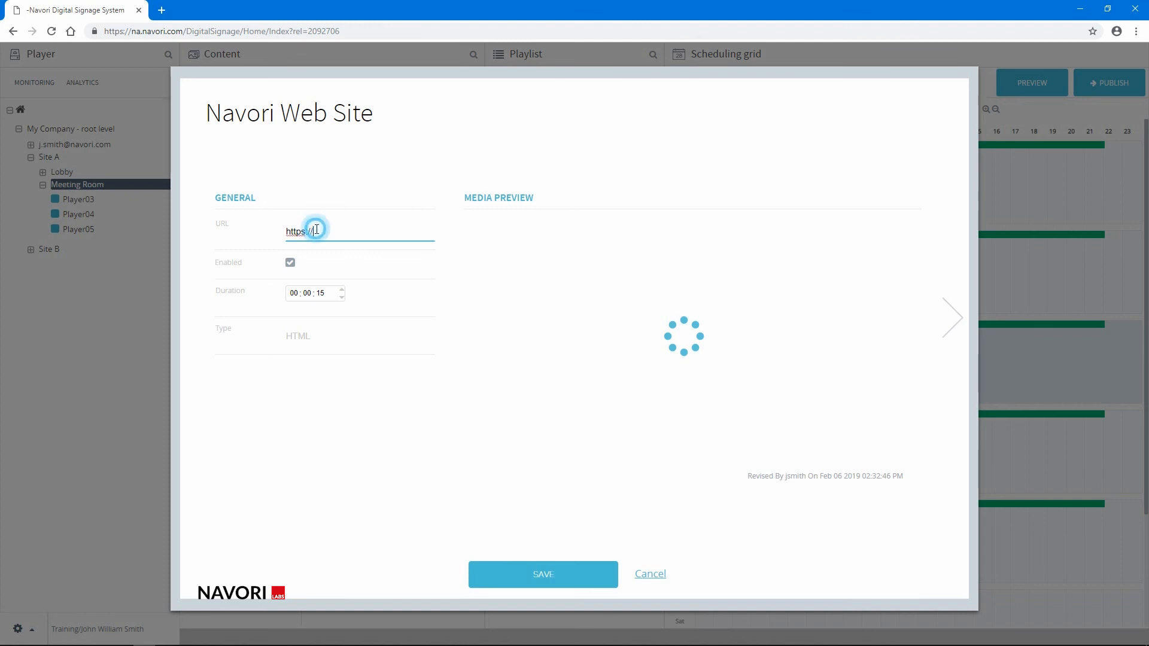
pyautogui.write('www.navori.com')
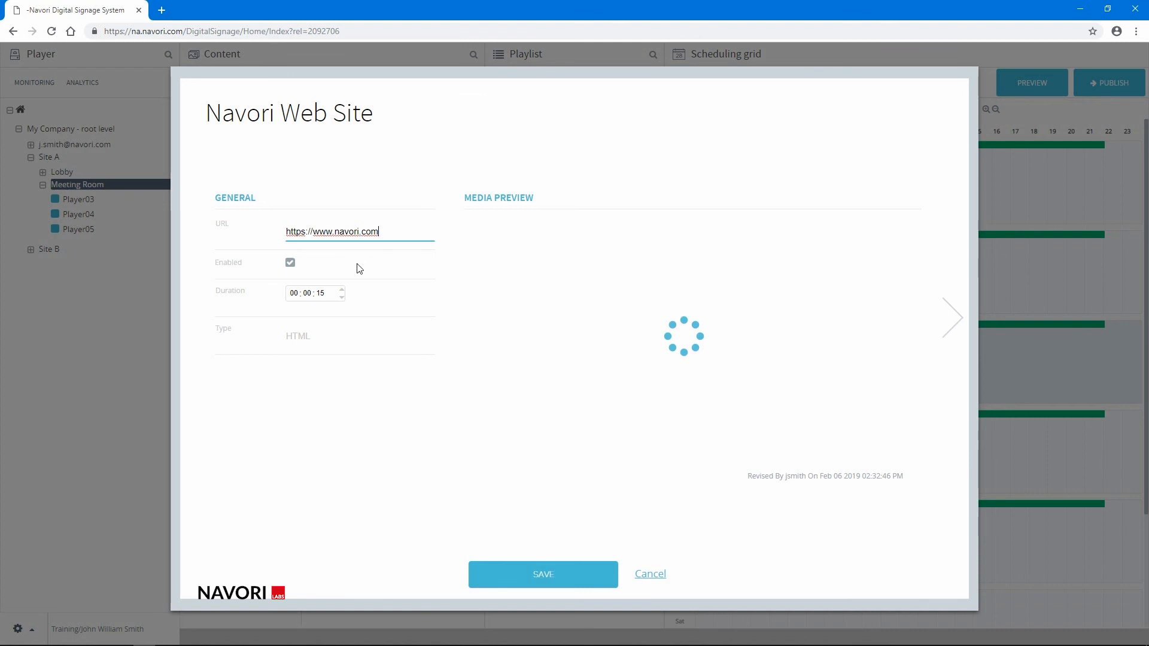
# - Set the web item's duration to 20 seconds and save it
pyautogui.click(321, 307)
pyautogui.click(320, 293)
pyautogui.write('20')
pyautogui.click(555, 572)
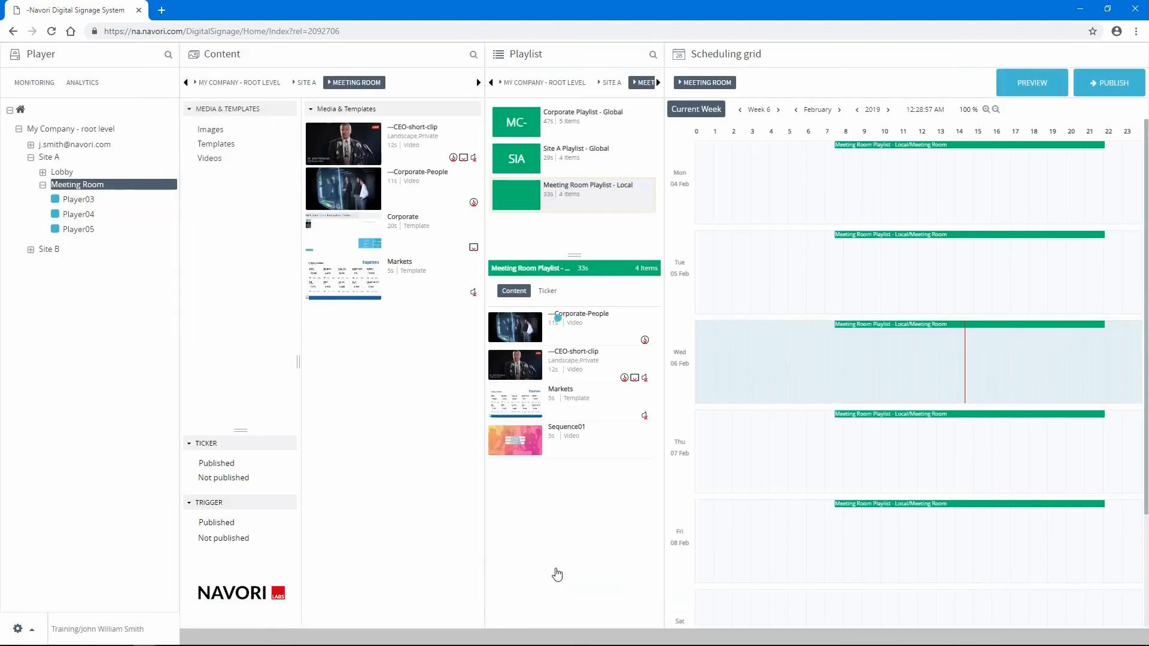